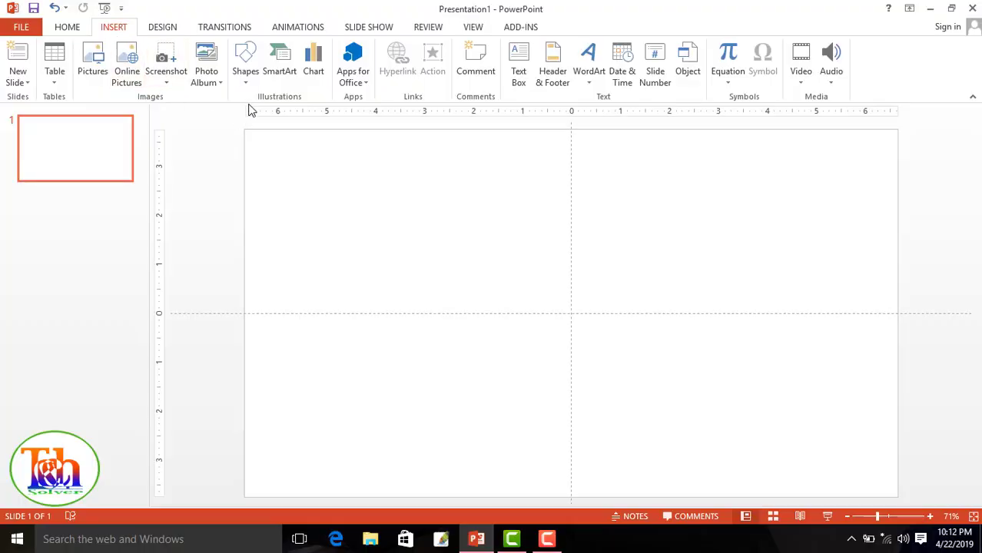
Draw a tall thin rectangle and place a copy of it to its left
left_click(248, 79)
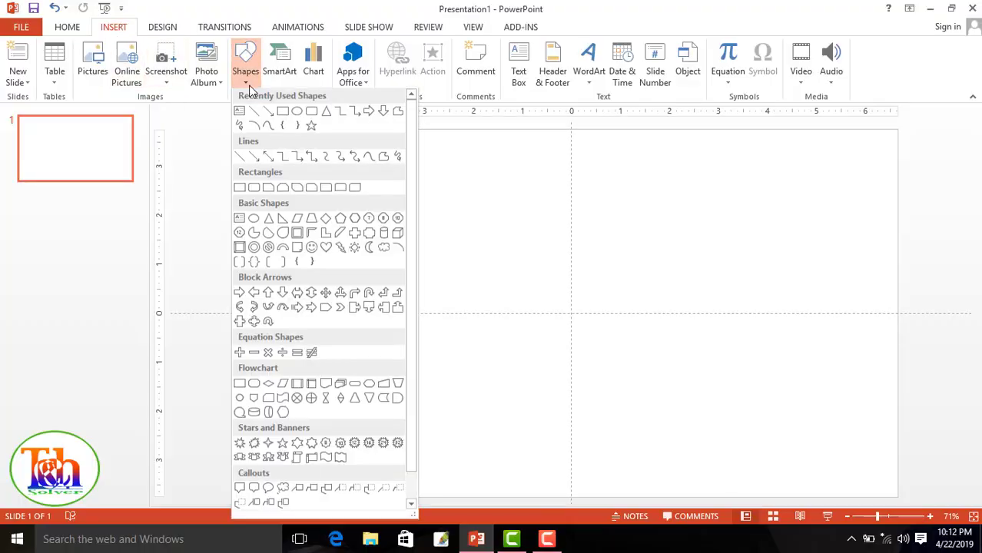
left_click(284, 117)
left_click_drag(366, 214, 380, 288)
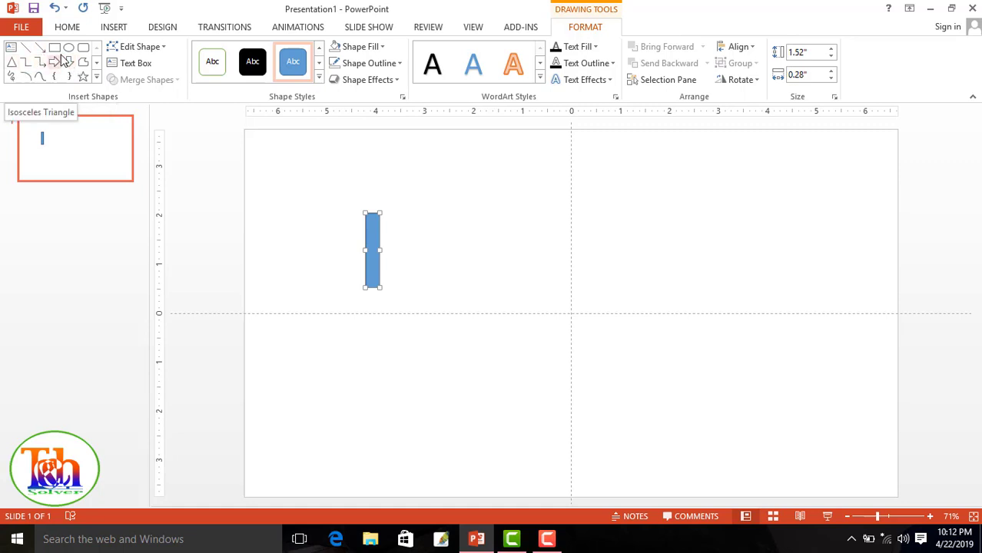
left_click_drag(376, 267, 319, 276, "ctrl")
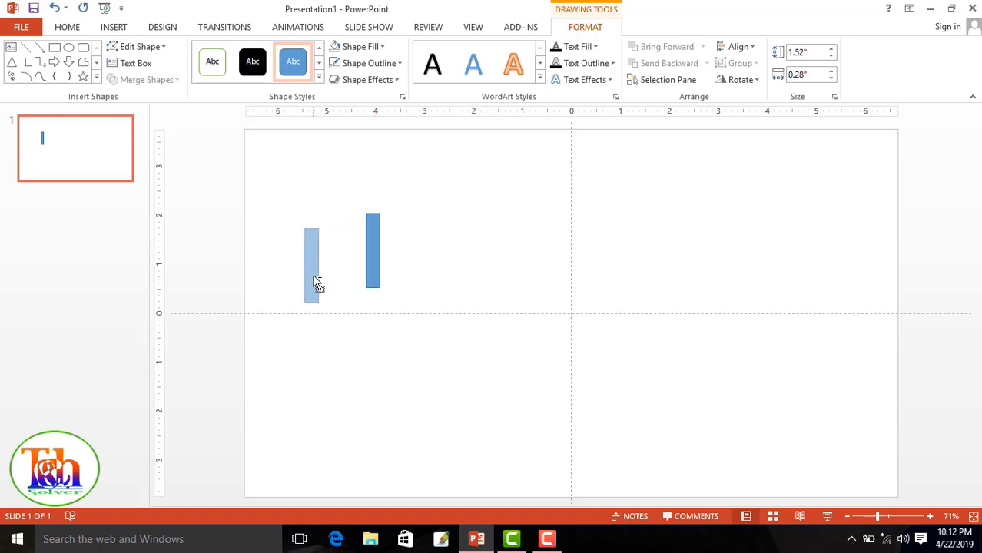
Widen the right rectangle to 0.35" and shift the left one slightly up
left_click(376, 262)
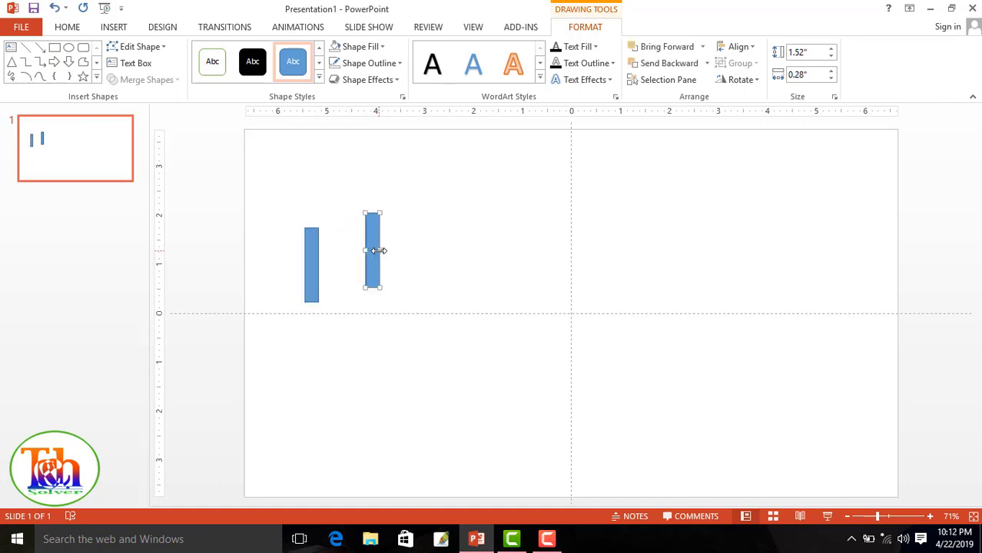
left_click_drag(379, 250, 383, 251)
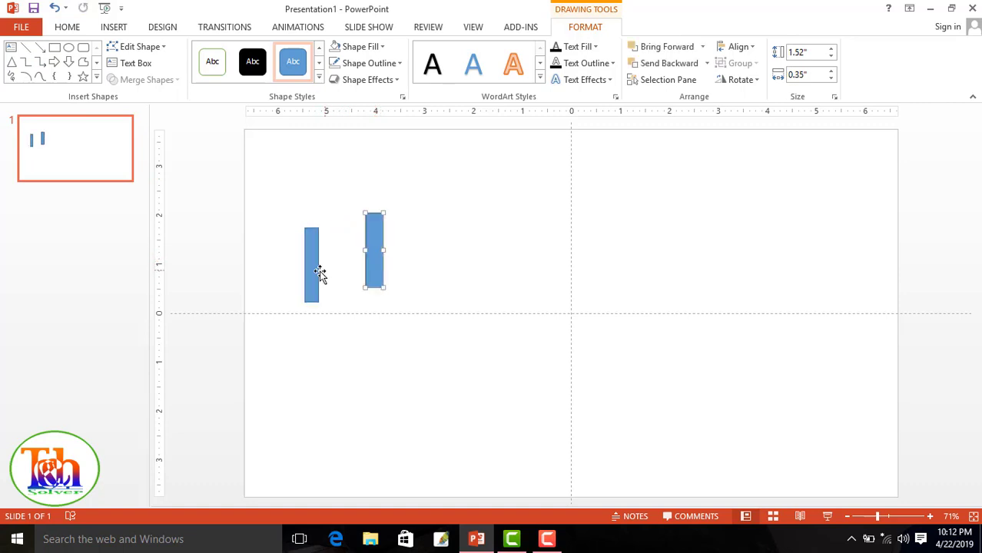
left_click_drag(319, 274, 329, 264)
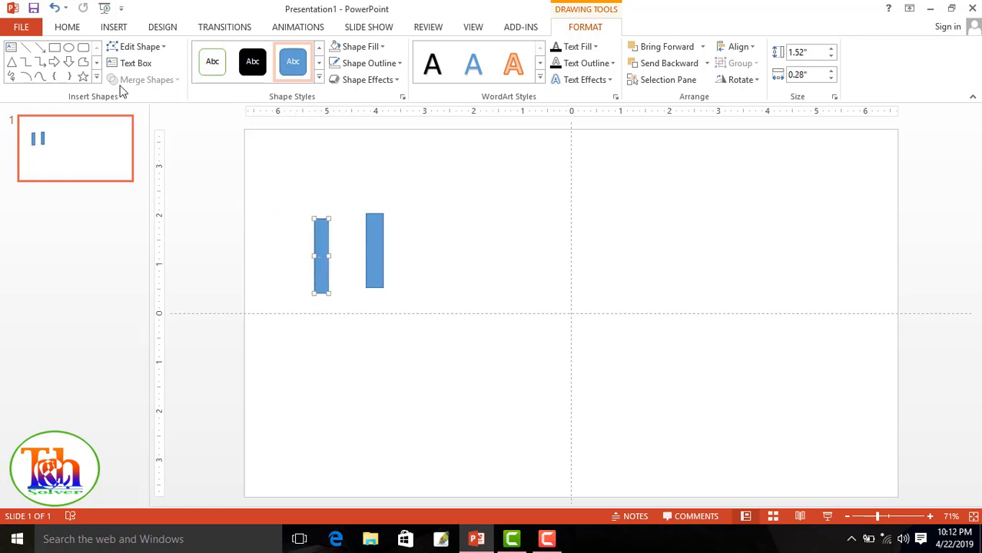
Draw a small downward Merge triangle and move it under the left rectangle
left_click(14, 63)
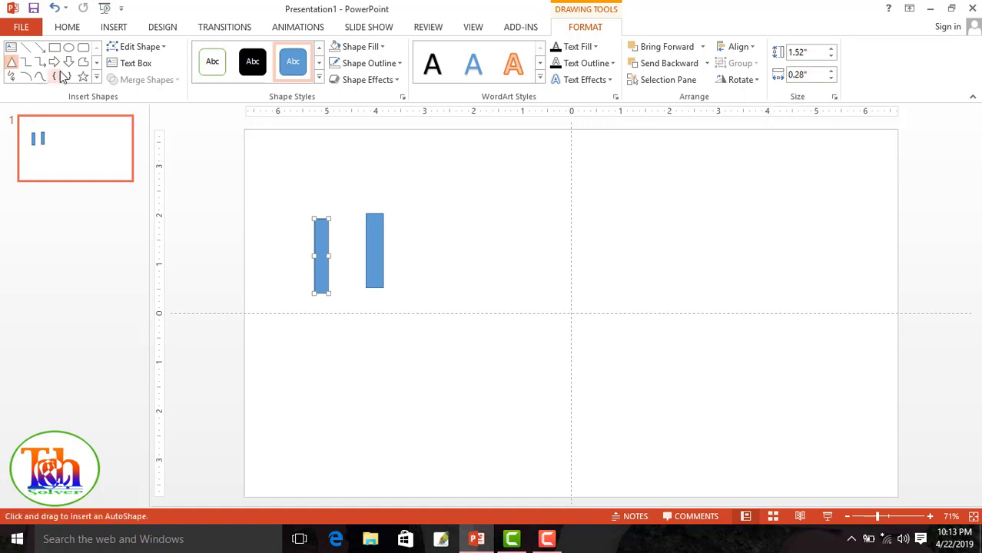
left_click(96, 77)
left_click(127, 337)
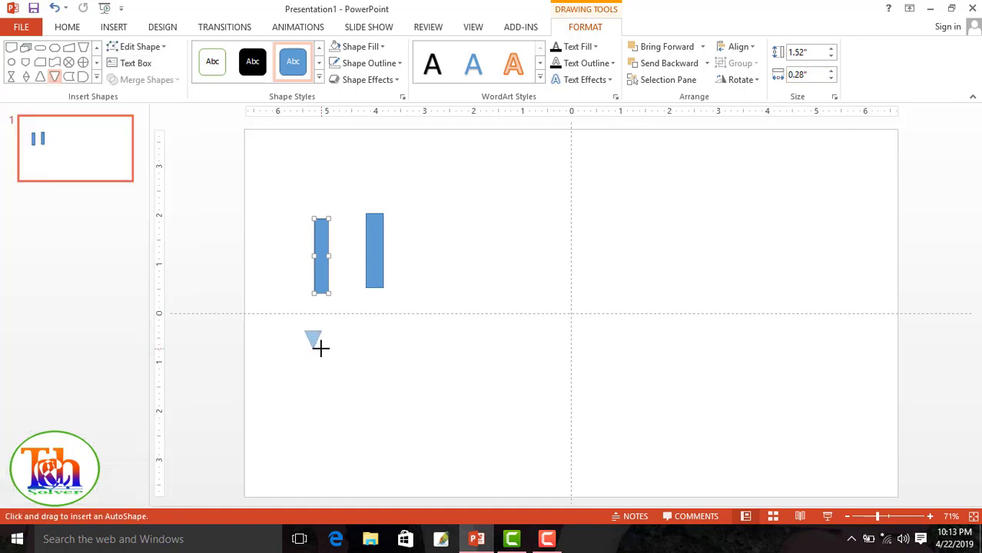
left_click_drag(305, 332, 322, 350)
left_click(313, 339)
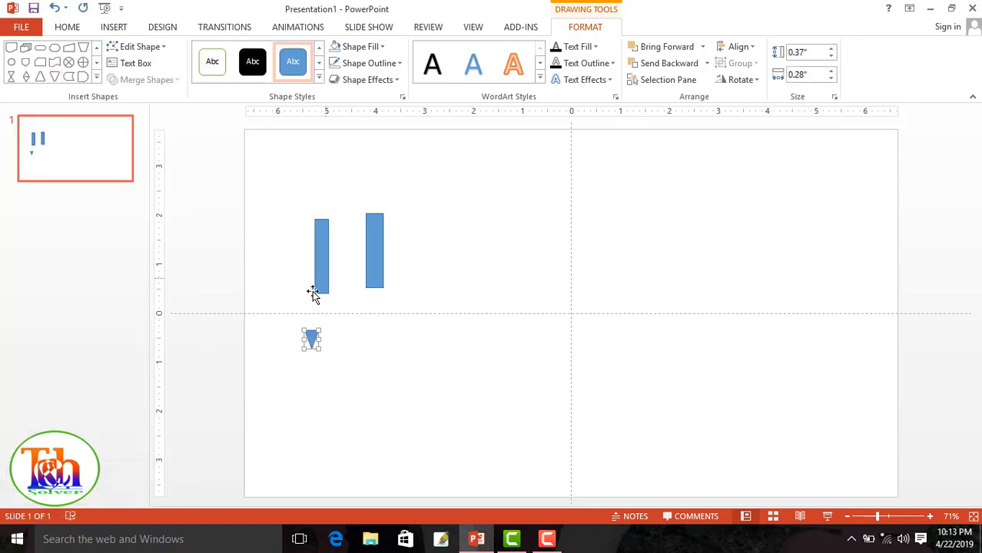
left_click_drag(313, 294, 319, 294)
Center the triangle under the left rectangle, group them, and apply a grey gradient style
left_click_drag(335, 204, 305, 322)
left_click(738, 47)
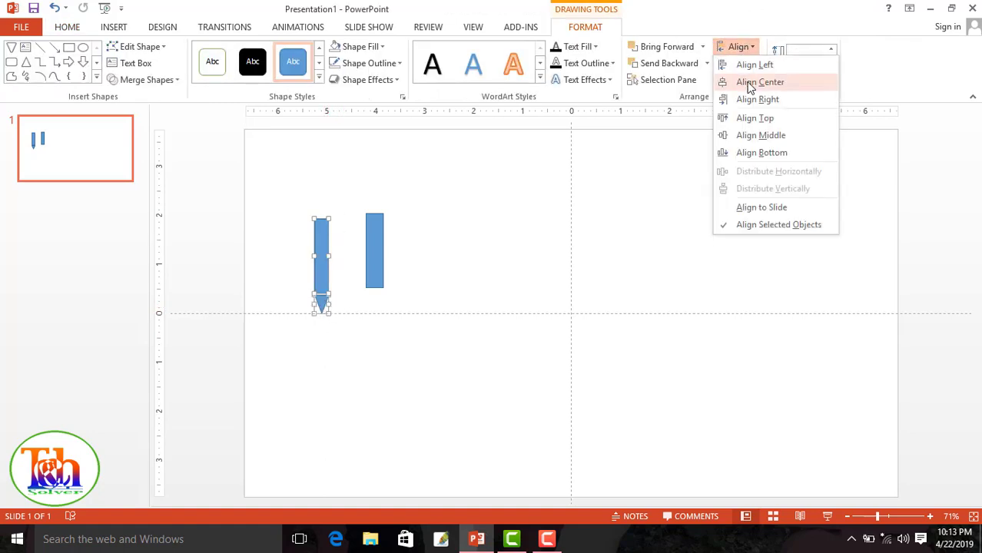
left_click(749, 82)
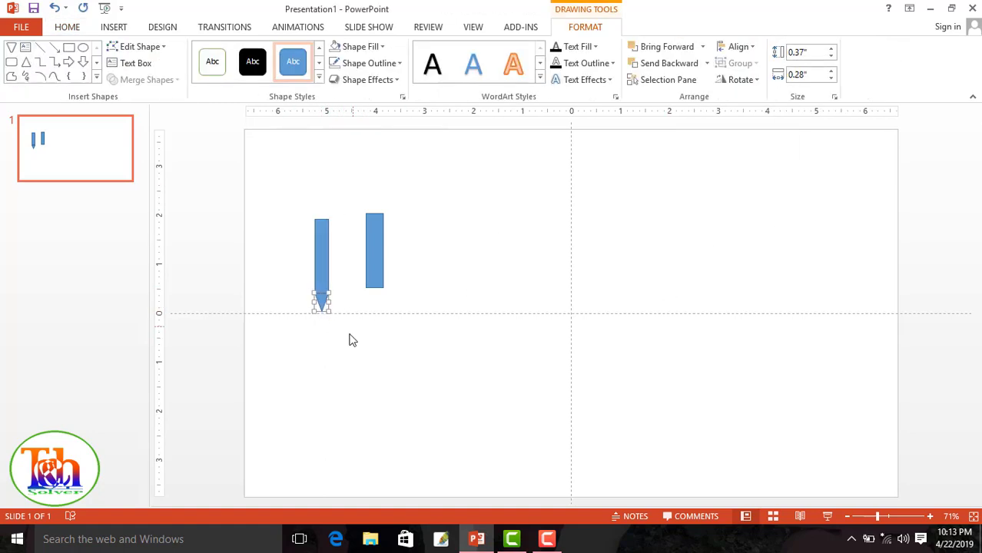
mouse_move(340, 312)
left_mouse_down()
mouse_move(306, 208)
mouse_move(331, 263)
mouse_move(359, 286)
mouse_move(327, 291)
left_mouse_up()
key("ctrl+g")
left_click(319, 77)
left_click(338, 231)
Move the grey pencil against the blue rectangle's lower end and select both
left_click(374, 261)
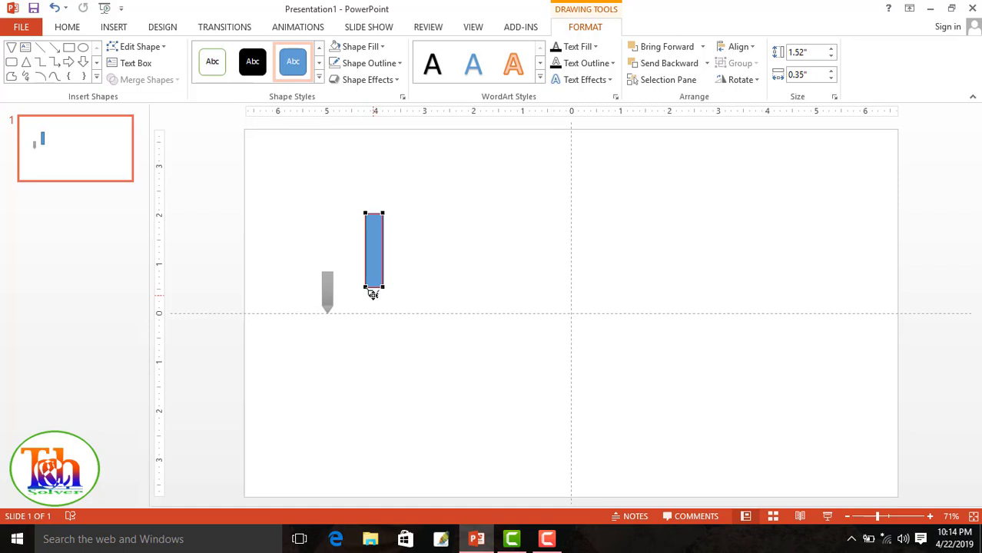
left_click(412, 290)
left_click_drag(327, 290, 364, 291)
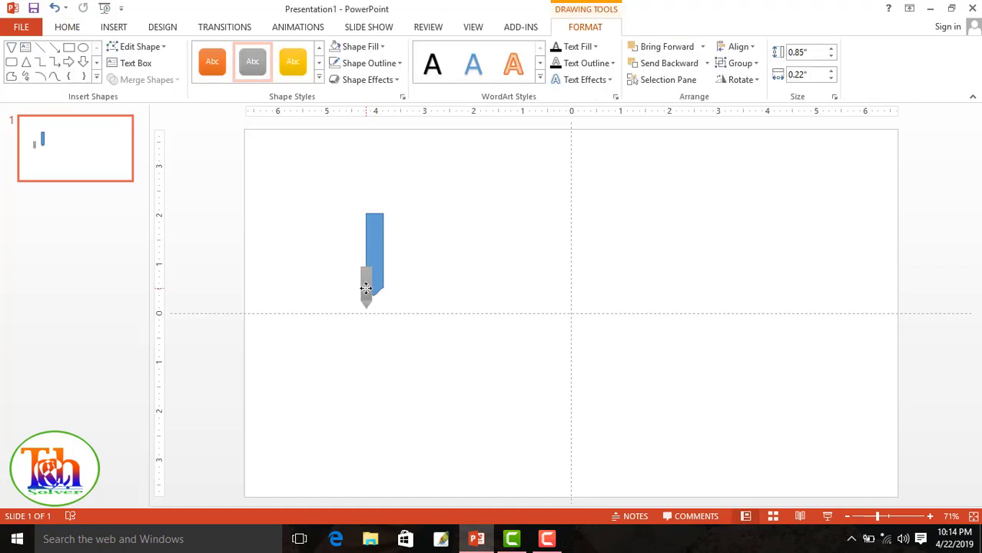
left_click_drag(448, 325, 336, 198)
Group the grey pencil with the blue rectangle and shift the group left
right_click(368, 232)
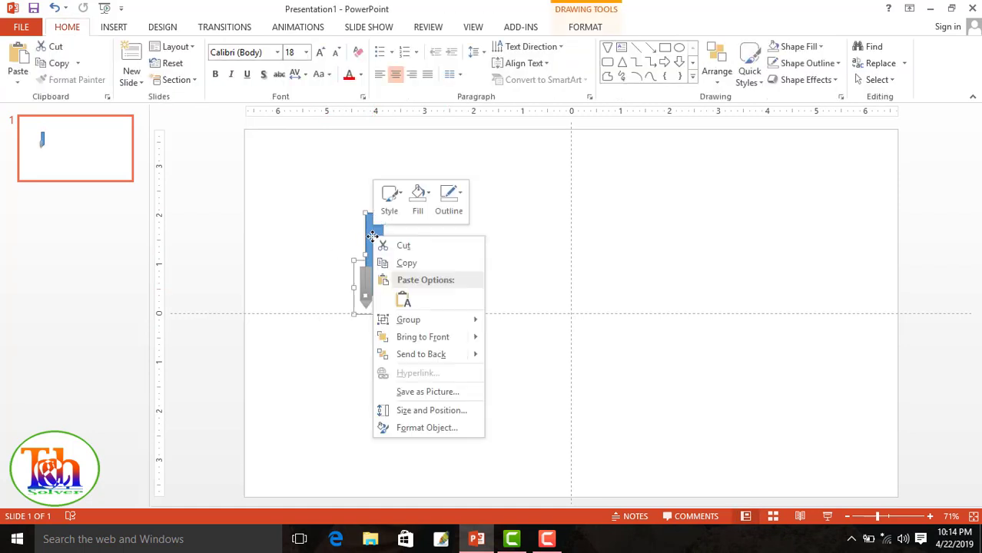
left_click(406, 320)
left_click(523, 319)
left_click_drag(373, 253, 347, 247)
Draw a new rectangle right of the pencil and set its height to 1.94"
left_click(114, 27)
left_click(246, 61)
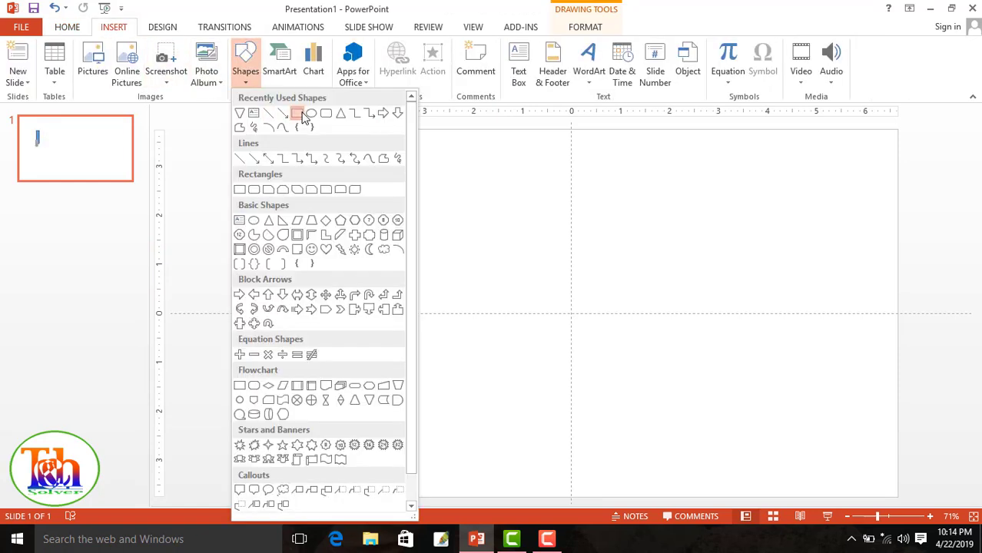
left_click(272, 169)
mouse_move(399, 208)
left_mouse_down()
mouse_move(416, 251)
mouse_move(407, 265)
left_mouse_up()
left_click(408, 239)
left_click(799, 51)
type("1.94")
key("Return")
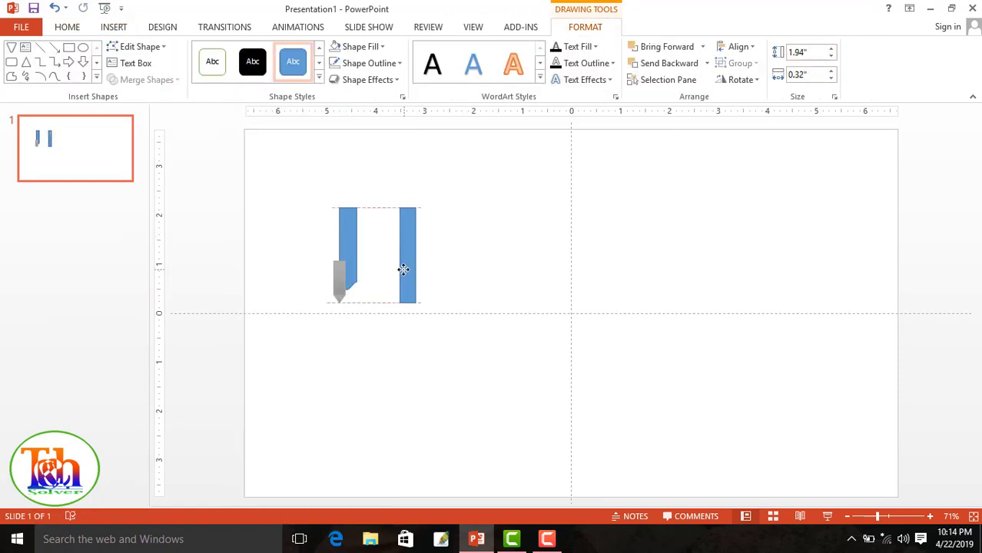
Add a triangle tip below the new rectangle and group them into a second pencil
left_click(96, 76)
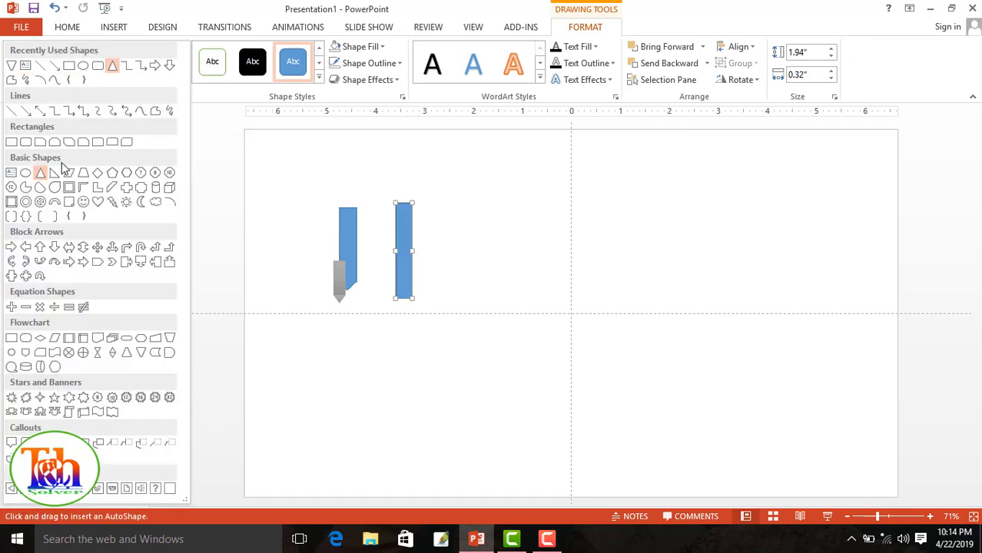
left_click(155, 352)
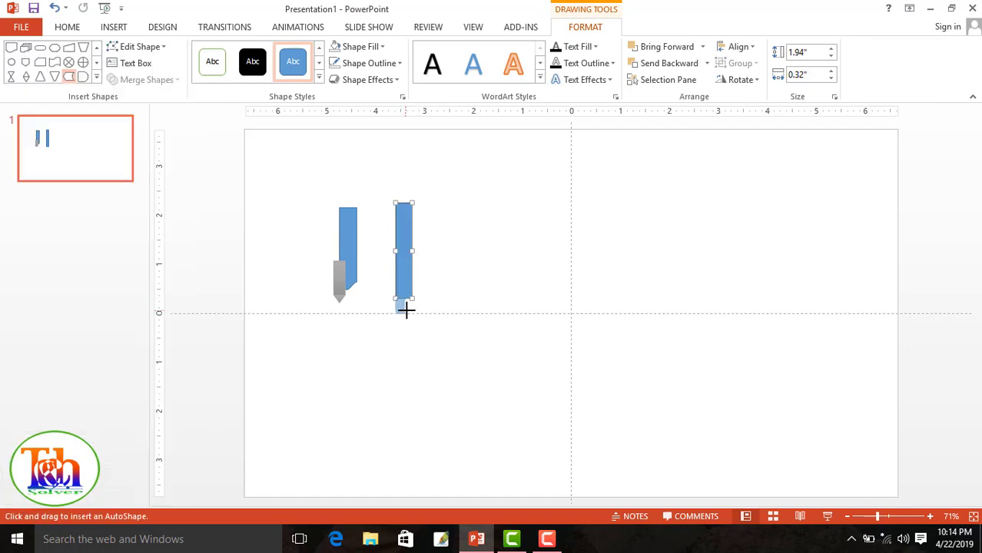
left_click_drag(406, 309, 412, 328)
key("ctrl+z")
left_click(96, 76)
left_click(60, 88)
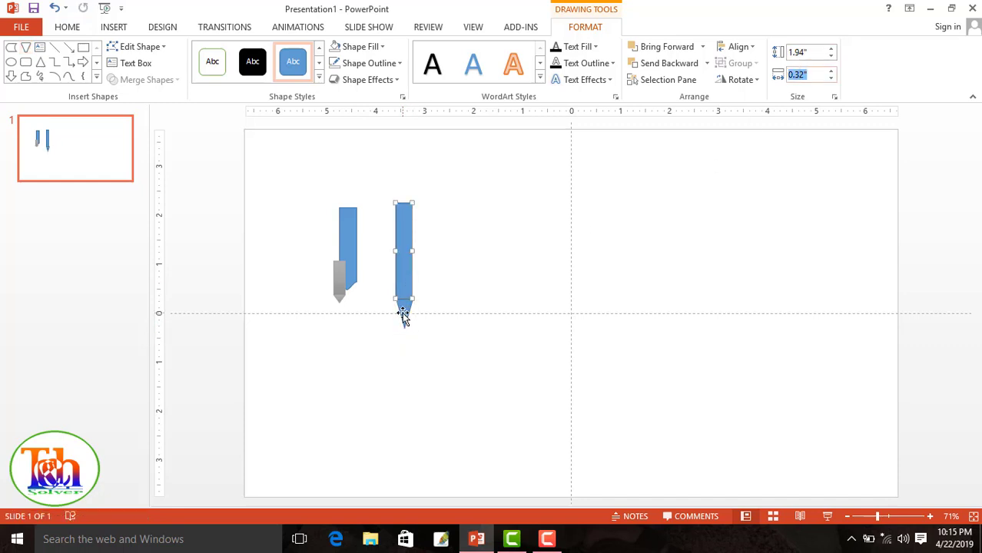
left_click(404, 315)
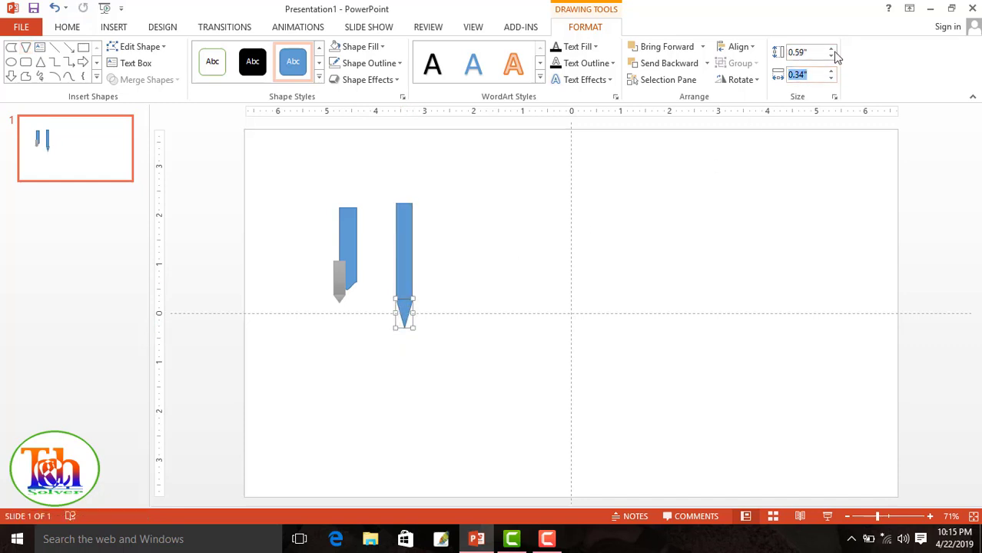
left_click_drag(465, 373, 388, 198)
right_click(409, 271)
left_click(550, 357)
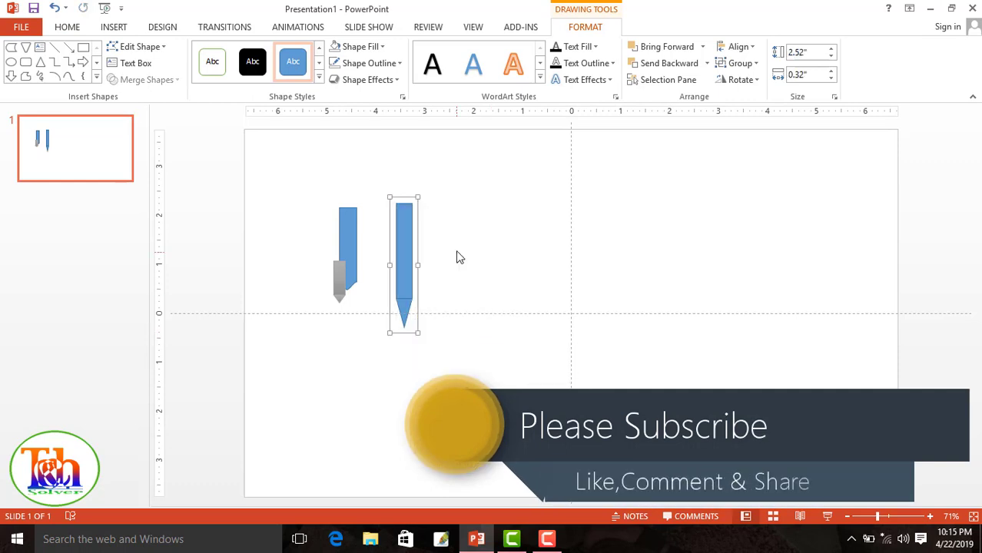
Apply the light orange shape style to both pencils
left_click(319, 77)
left_click(373, 184)
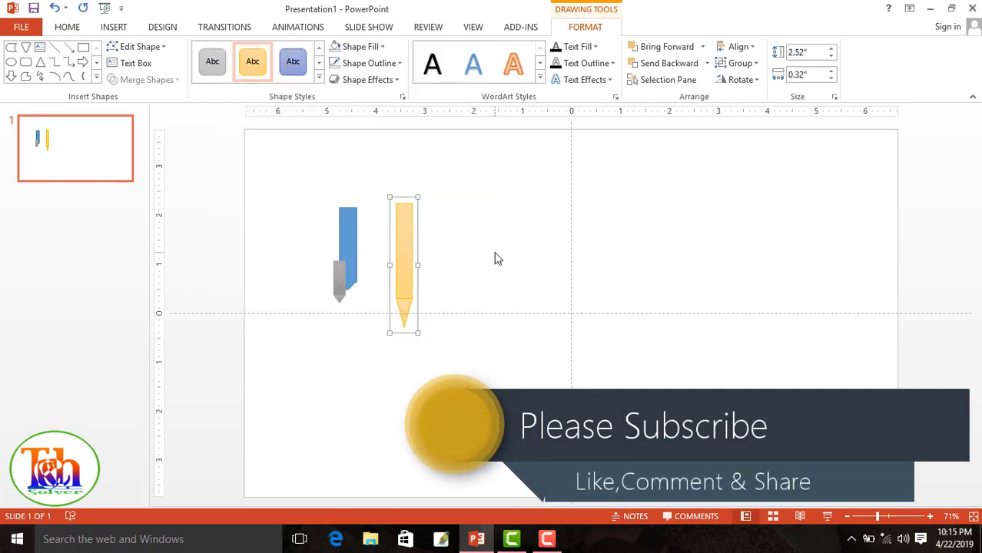
left_click(347, 230)
left_click(318, 79)
left_click(373, 184)
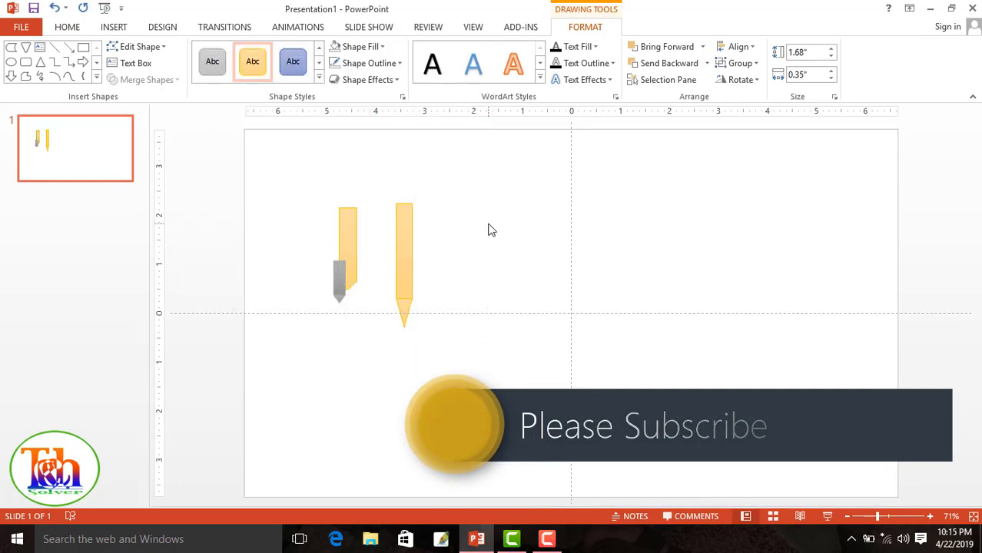
left_click(489, 228)
left_click(347, 246)
left_click(406, 278)
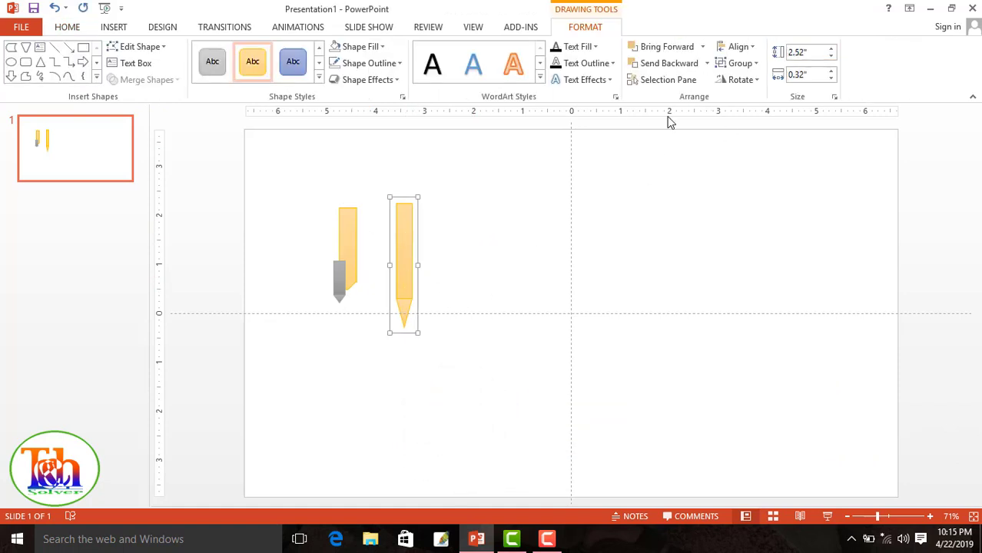
Set the right pencil in place and draw a small blue circle right of the crayons
key("Return")
left_click_drag(408, 260, 391, 270)
left_click(10, 62)
left_click_drag(470, 237, 514, 280)
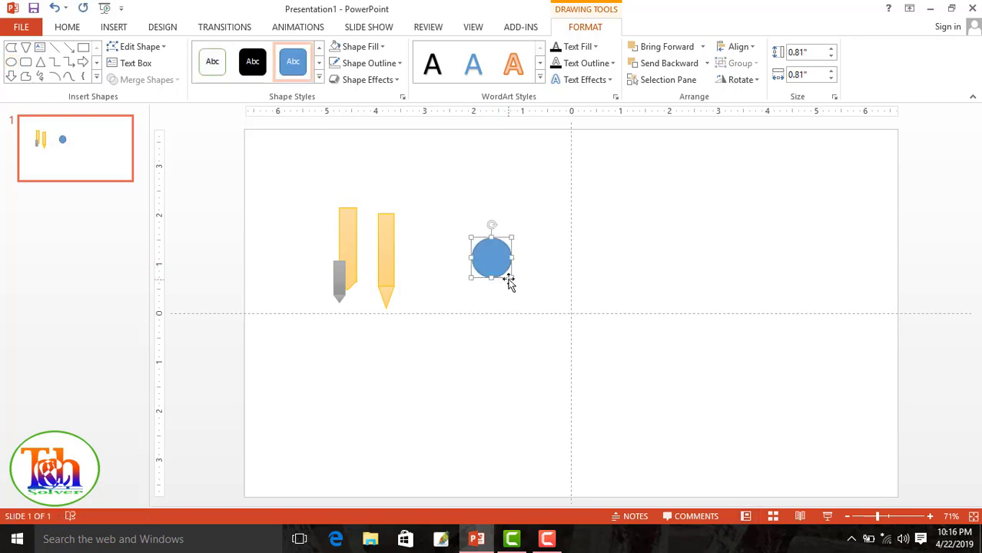
Duplicate the circle, shrink the copy, and restyle it as the ring's center dot
key("ctrl+c")
key("ctrl+v")
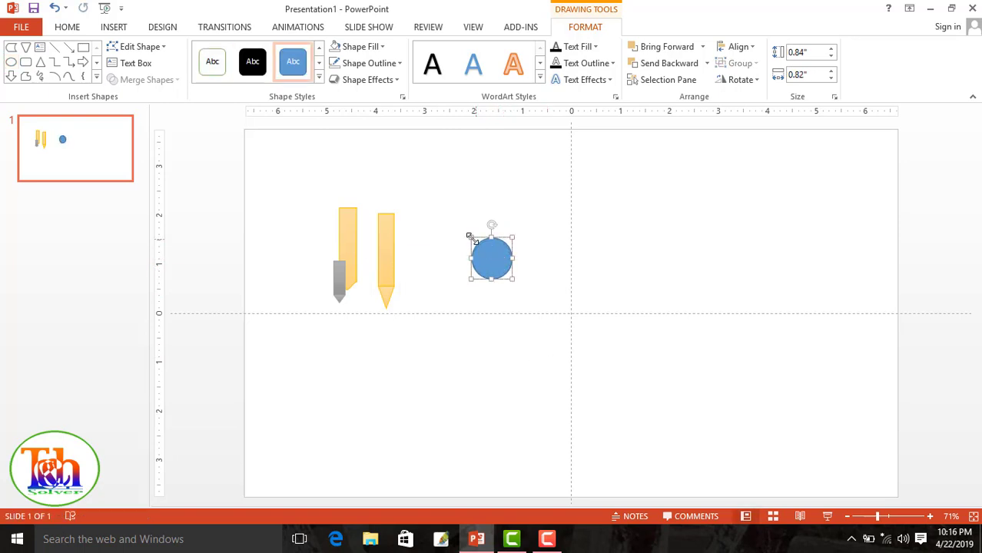
left_click_drag(470, 236, 481, 249)
left_click(381, 47)
left_click(338, 76)
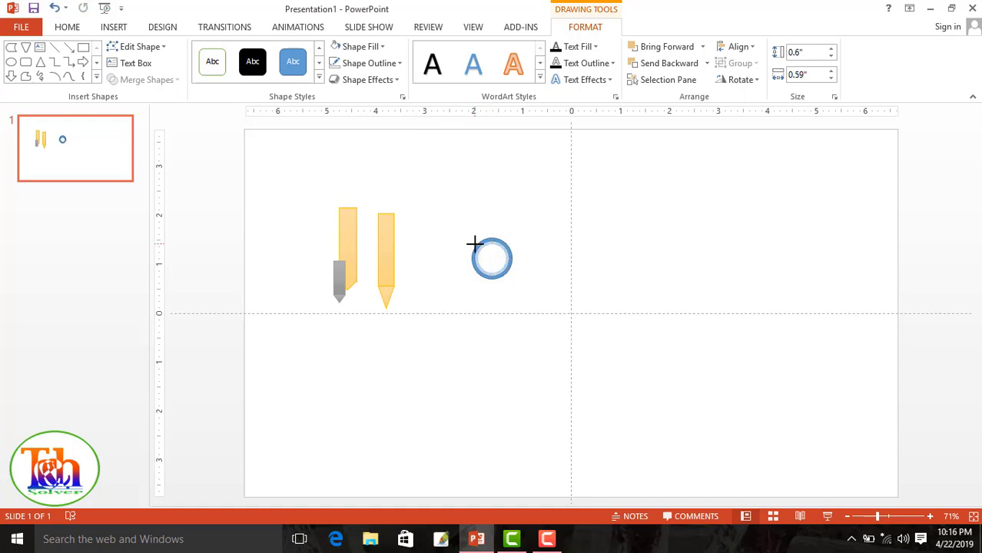
left_click(293, 62)
left_click(512, 307)
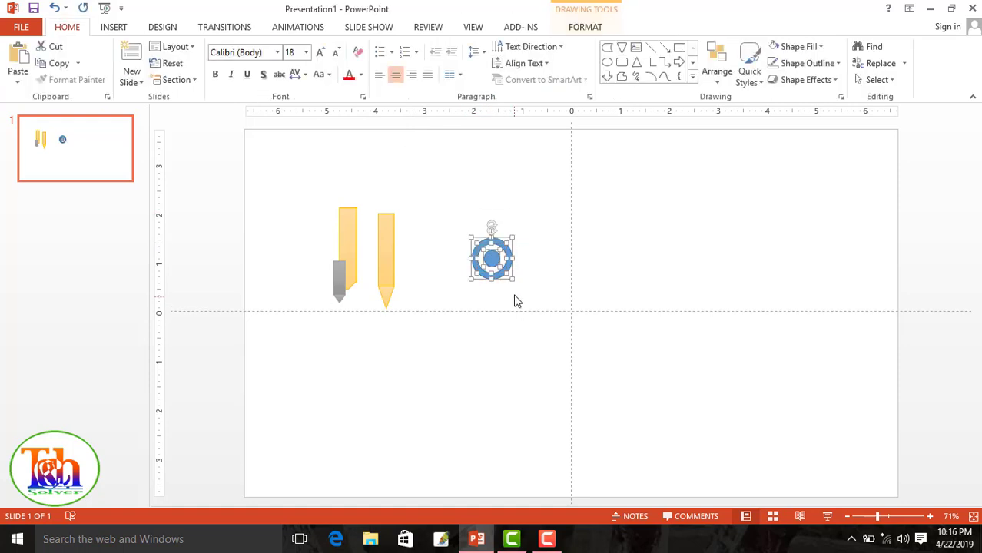
right_click(490, 246)
key("Escape")
Draw a small rectangle above the ring and group it with the ring
left_click(571, 336)
left_click(114, 27)
left_click(246, 61)
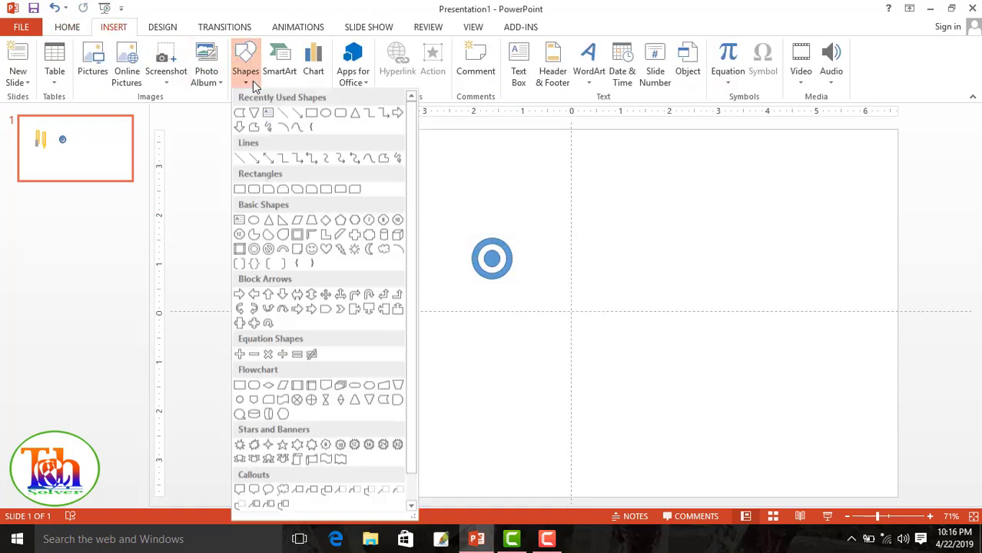
left_click(339, 119)
left_click_drag(477, 227, 497, 258)
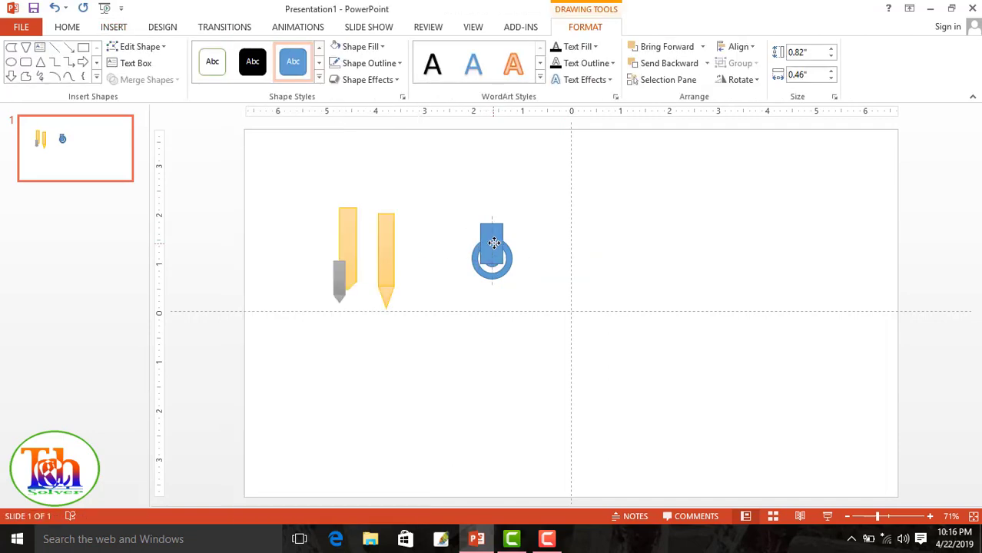
right_click(496, 235)
key("Escape")
left_click_drag(454, 192, 522, 292)
right_click(495, 240)
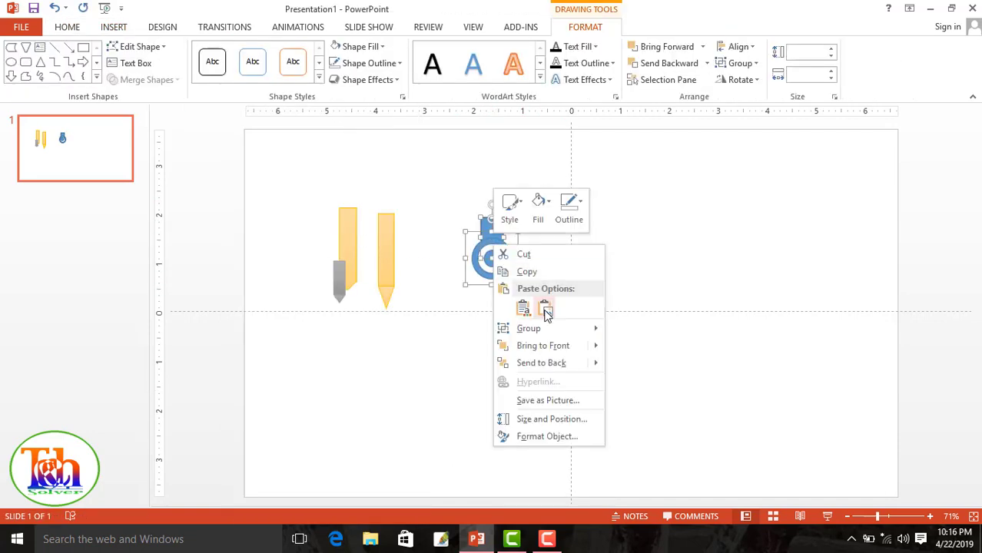
mouse_move(517, 328)
left_click(630, 340)
Rotate the left crayon to 20° via More Rotation Options
left_click(351, 251)
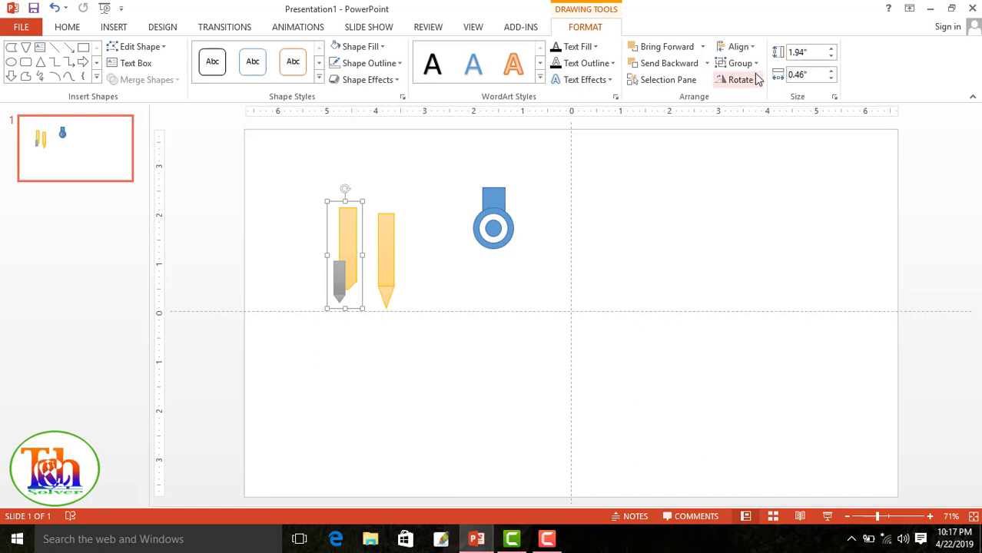
left_click(753, 80)
left_click(761, 172)
type("20")
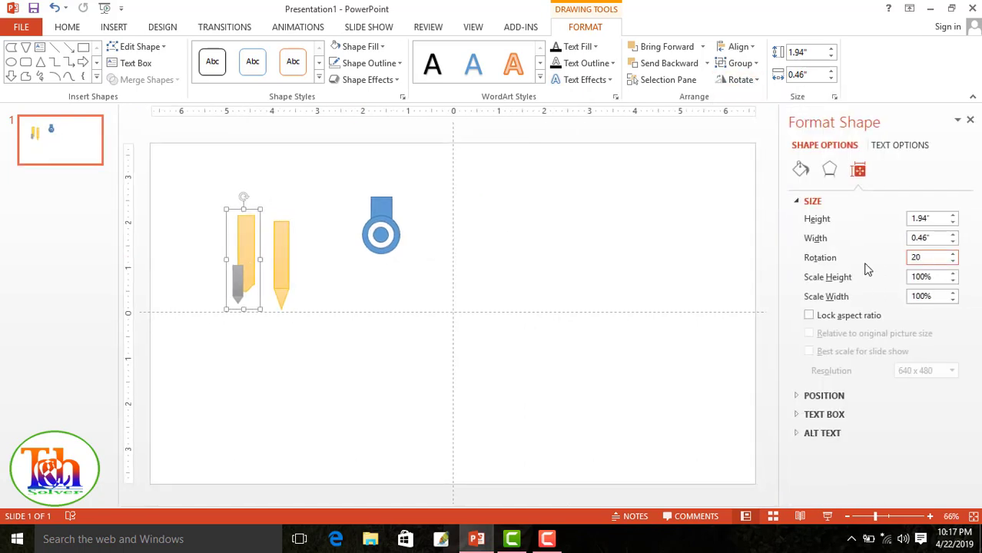
key("Return")
Rotate the right crayon to -20° and move the crayons under the blue ring
left_click(283, 257)
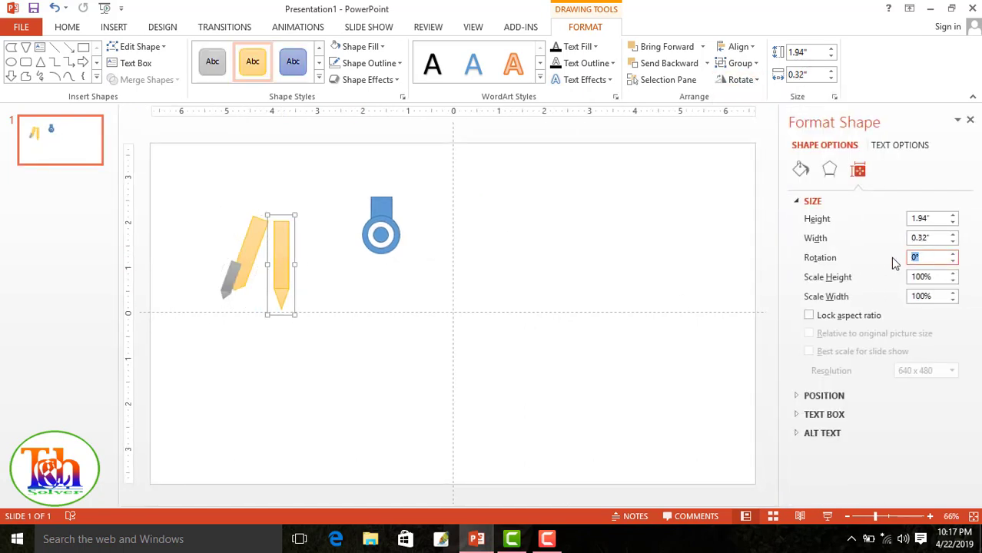
type("-20")
key("Return")
mouse_move(273, 251)
left_mouse_down()
mouse_move(390, 268)
mouse_move(324, 275)
mouse_move(366, 265)
left_mouse_up()
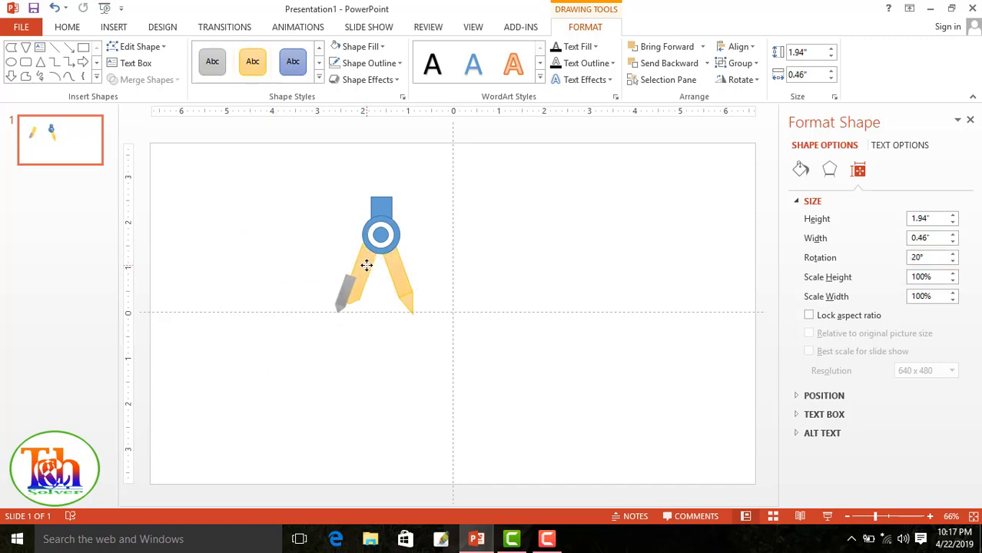
left_click(368, 265)
left_click(398, 278)
left_click(386, 272)
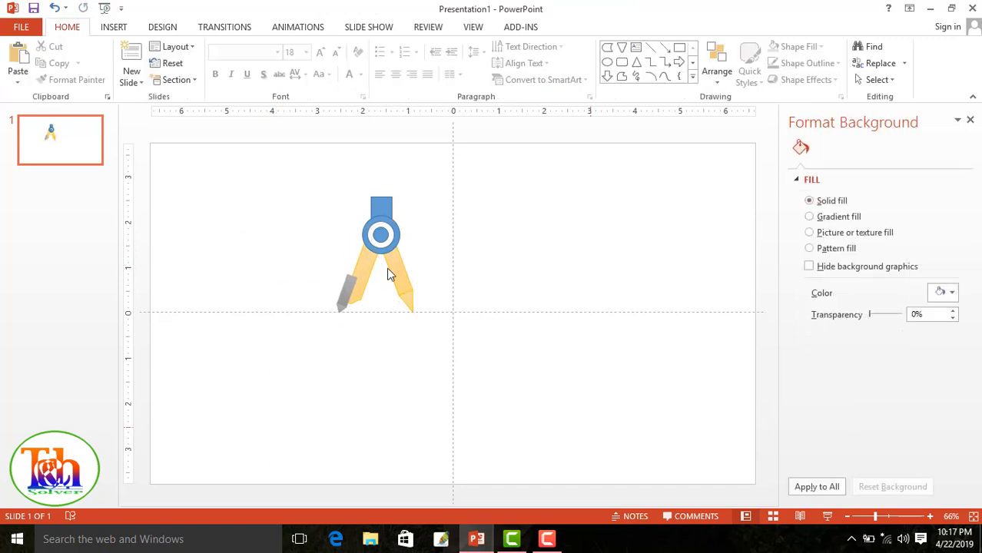
Group all the compass pieces into one shape and drag it to the slide's upper right
left_click_drag(320, 197, 429, 327)
right_click(397, 262)
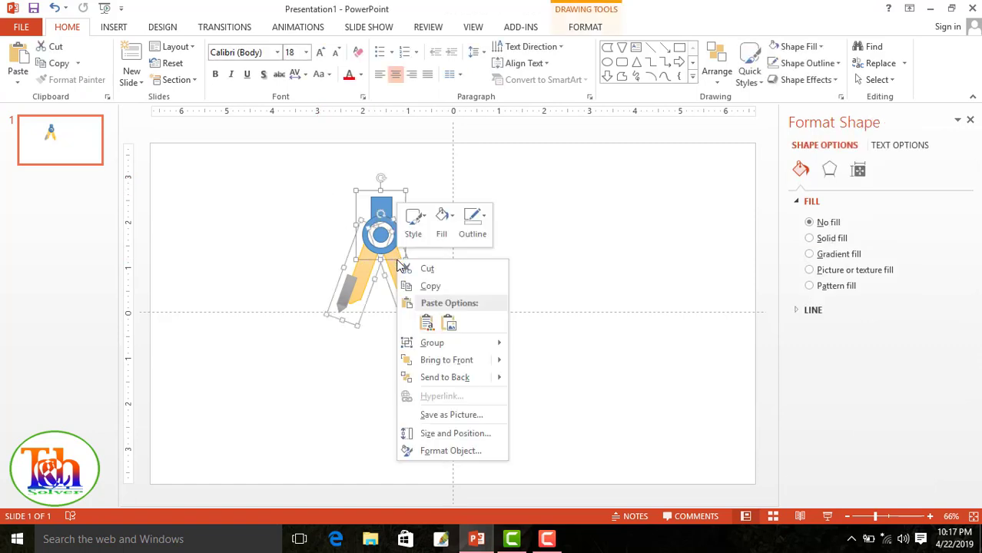
mouse_move(444, 342)
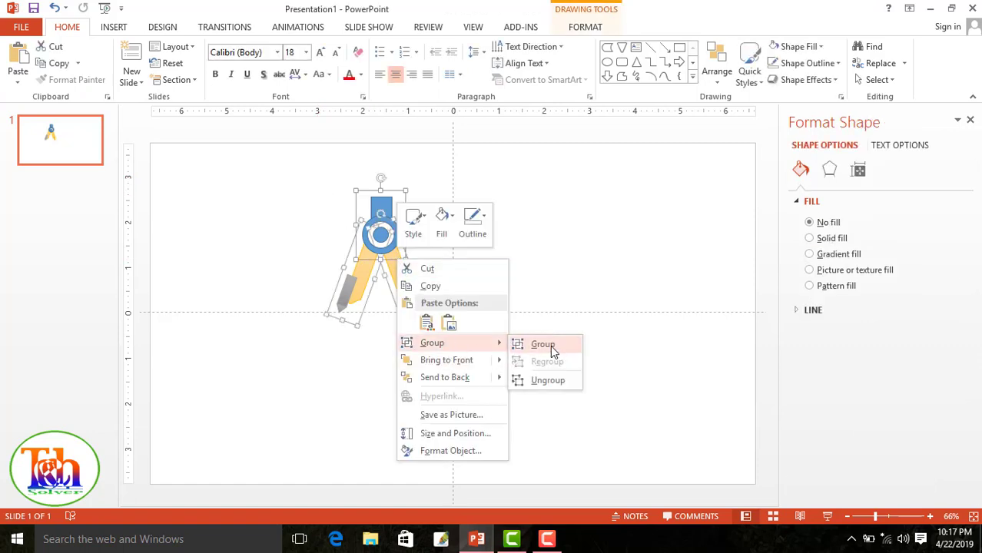
left_click(550, 346)
left_click(522, 354)
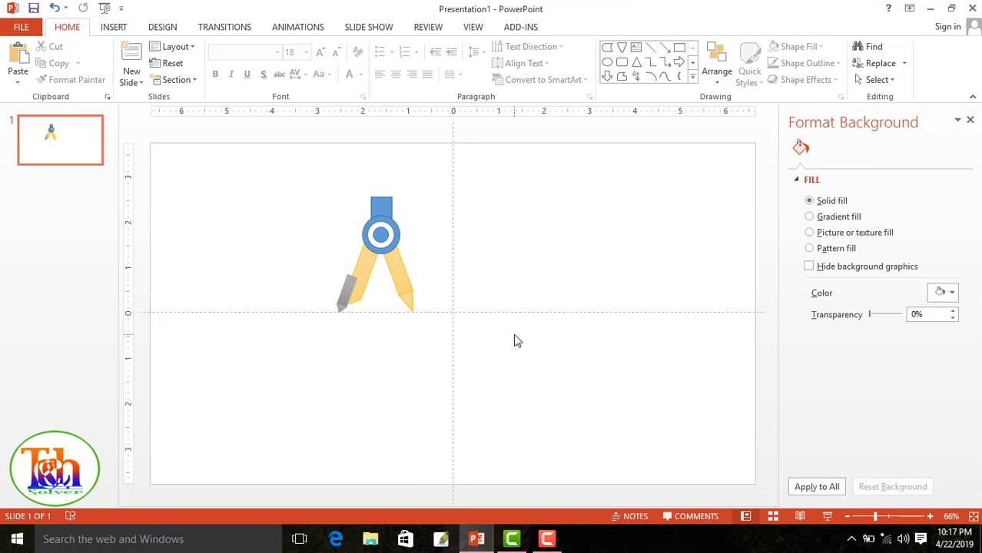
mouse_move(391, 212)
left_mouse_down()
mouse_move(637, 255)
mouse_move(618, 188)
left_mouse_up()
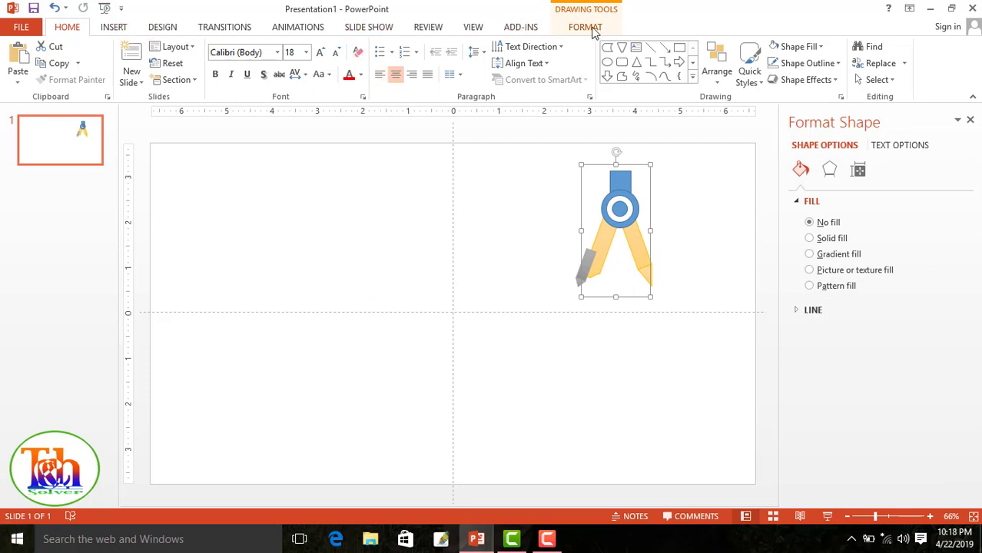
Apply the Spin emphasis animation to the grouped compass
left_click(298, 27)
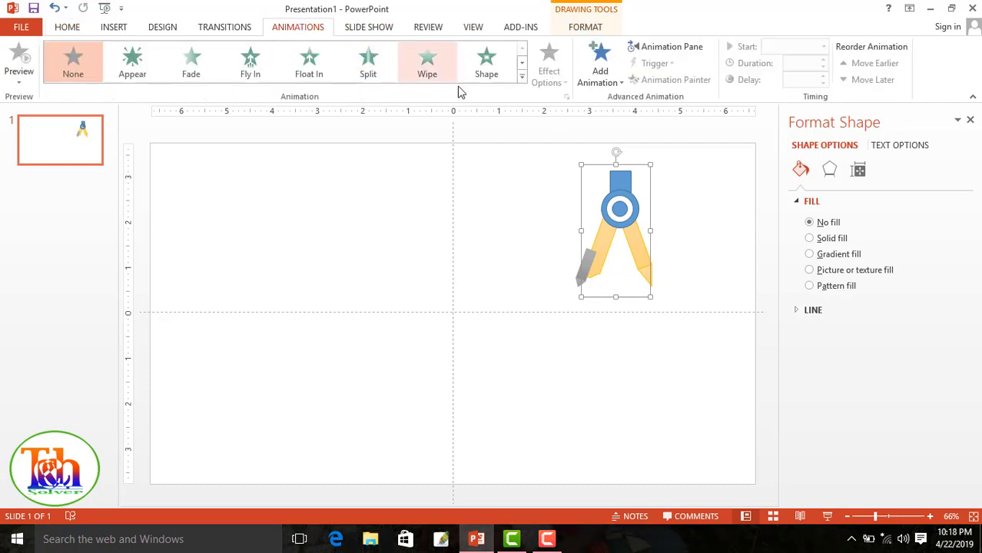
left_click(522, 86)
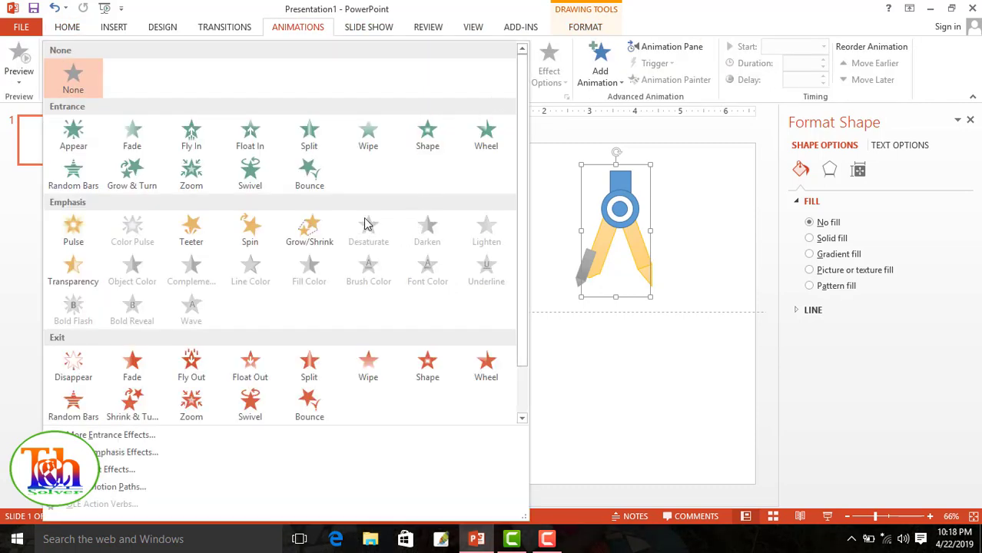
left_click(255, 234)
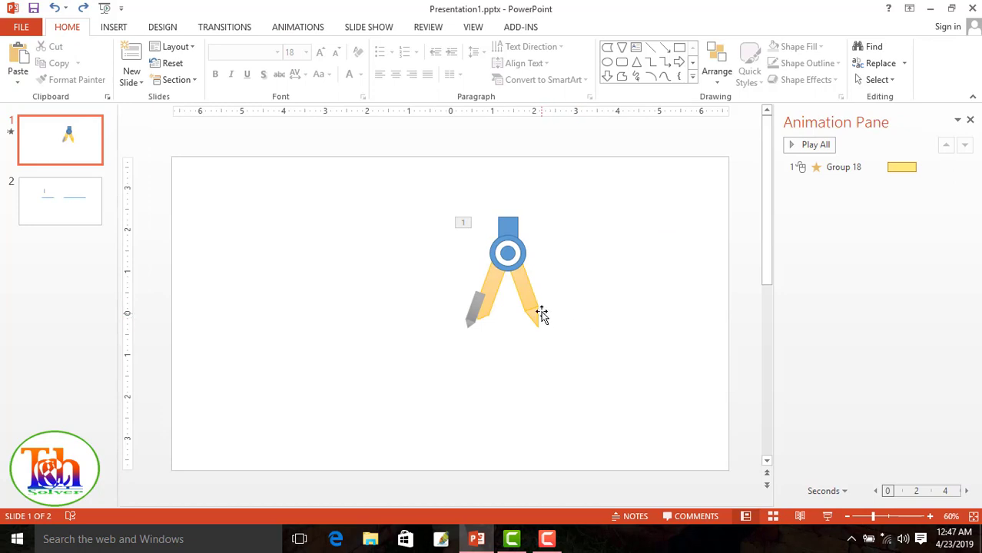
Draw a large 4.57" blue circle and center it on the slide over the compass
left_click_drag(530, 307, 517, 338)
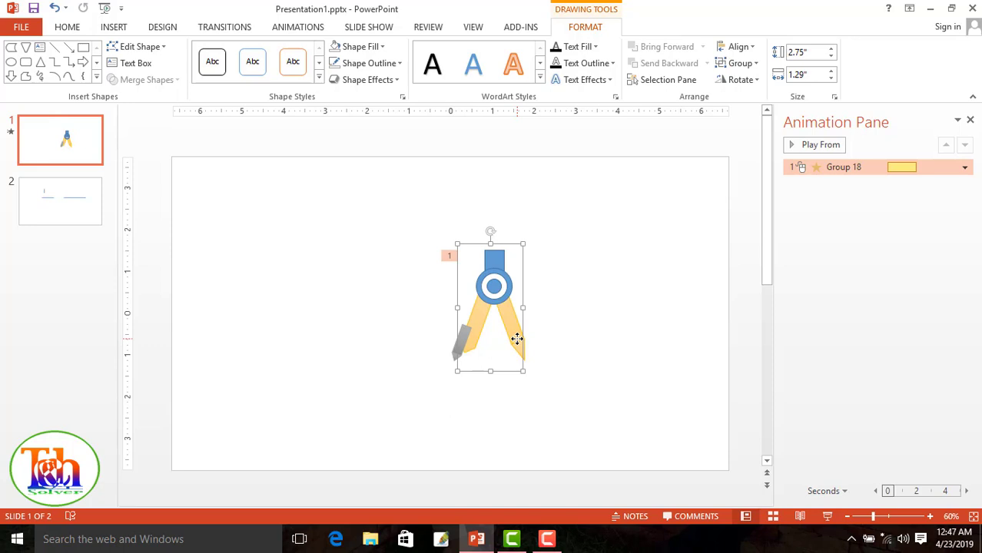
left_click(12, 63)
left_click_drag(321, 254, 511, 436)
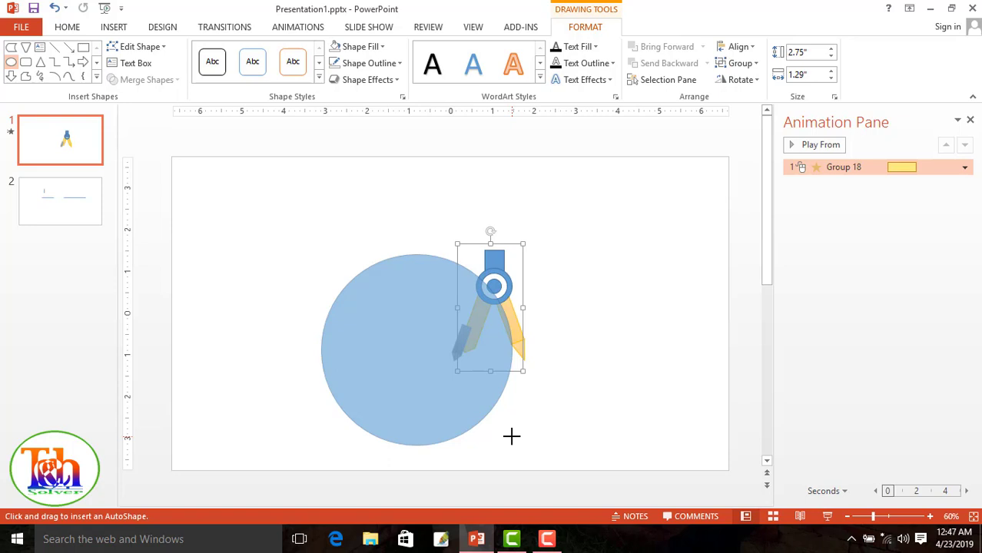
left_click_drag(510, 436, 511, 436)
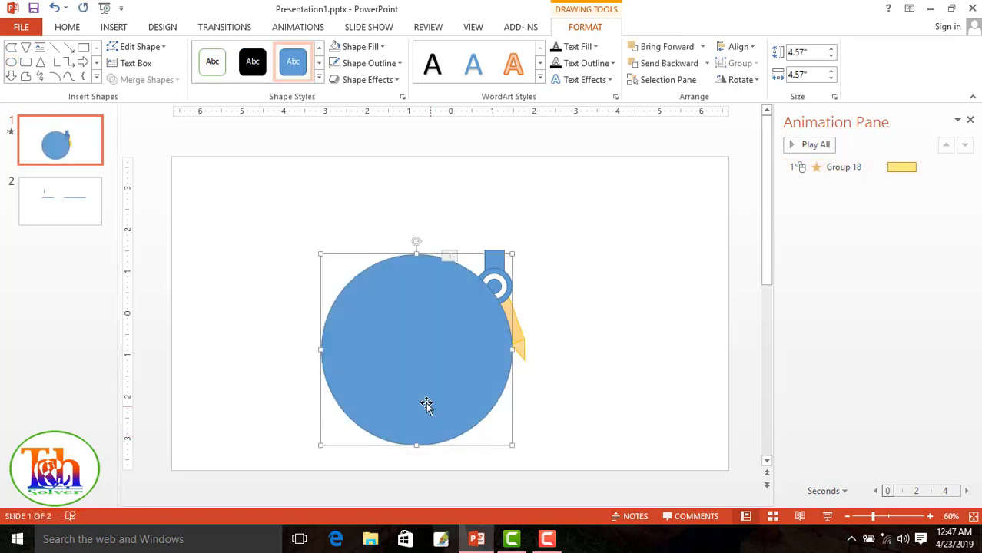
left_click_drag(434, 396, 465, 347)
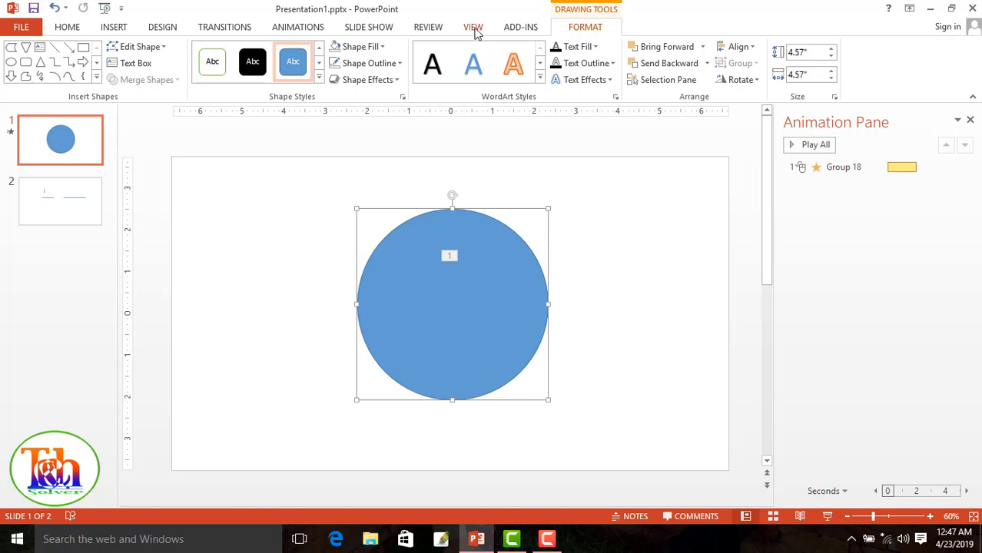
Set the large circle's Shape Fill to No Fill and nudge it down and left
left_click(473, 28)
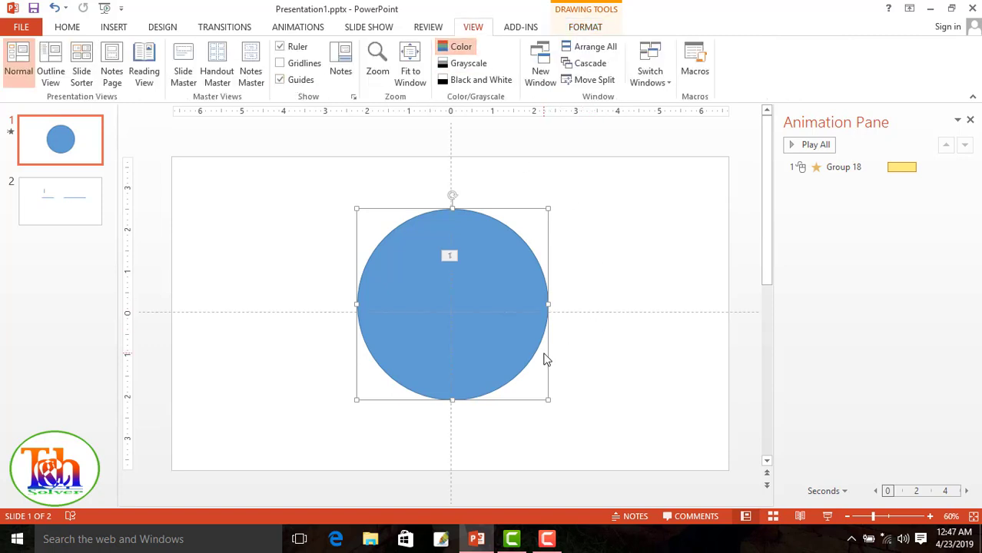
key("ctrl+Down")
key("ctrl+Down")
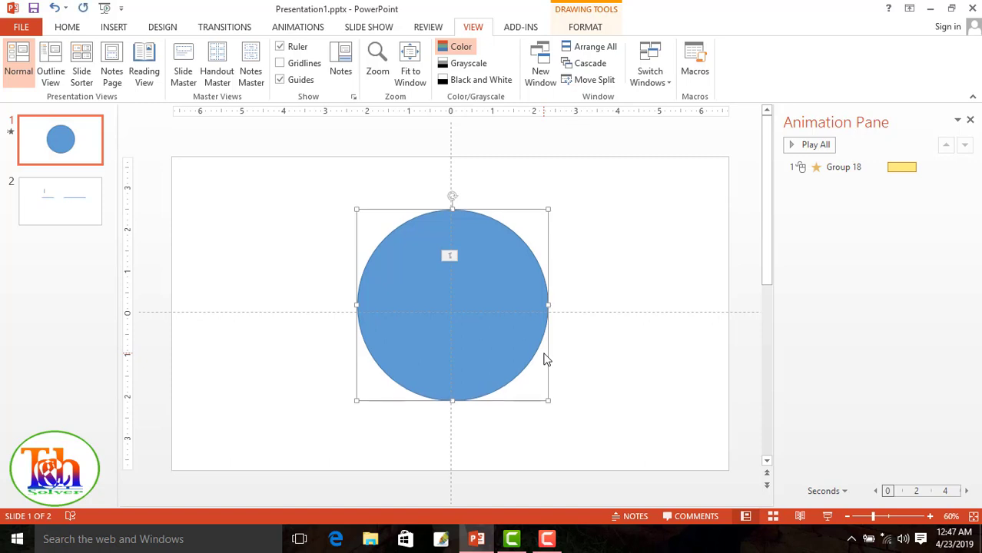
key("ctrl+Down")
key("ctrl+Down")
key("ctrl+Down")
key("ctrl+Down")
key("ctrl+Down")
key("ctrl+Down")
key("ctrl+Down")
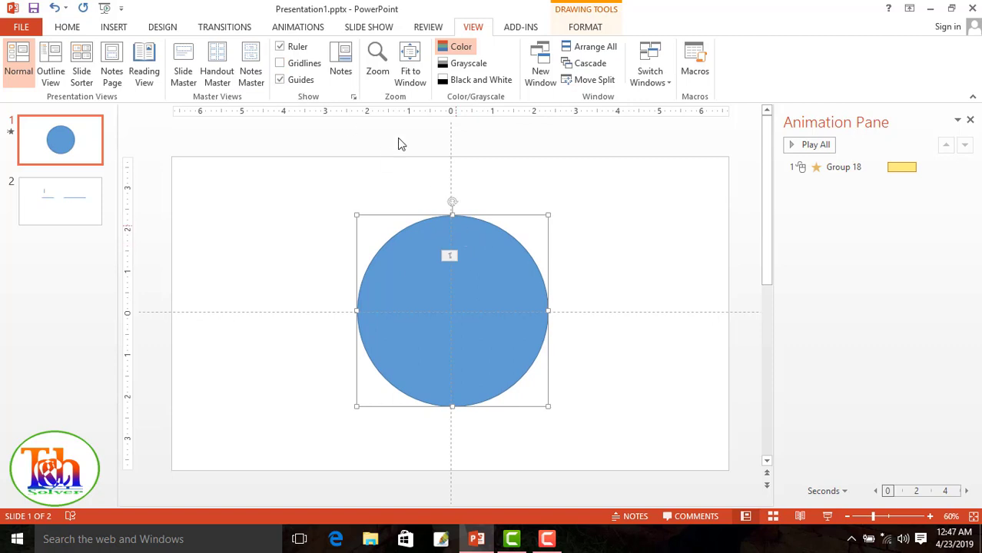
left_click(584, 30)
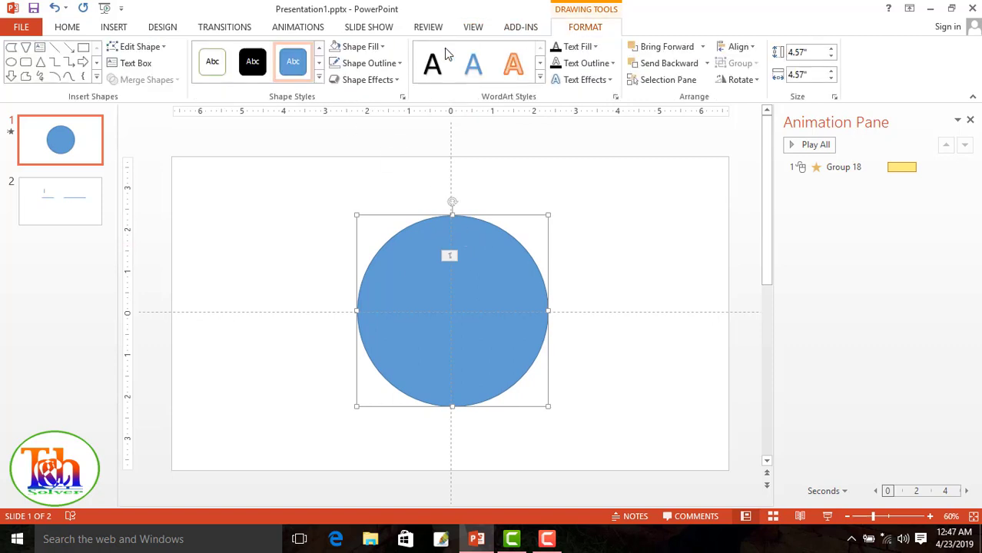
left_click(382, 47)
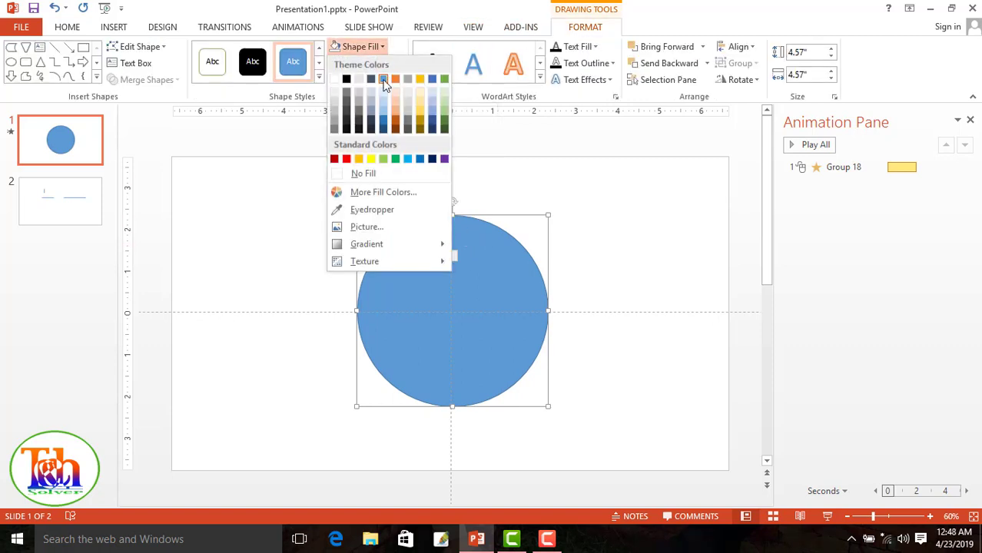
left_click(376, 175)
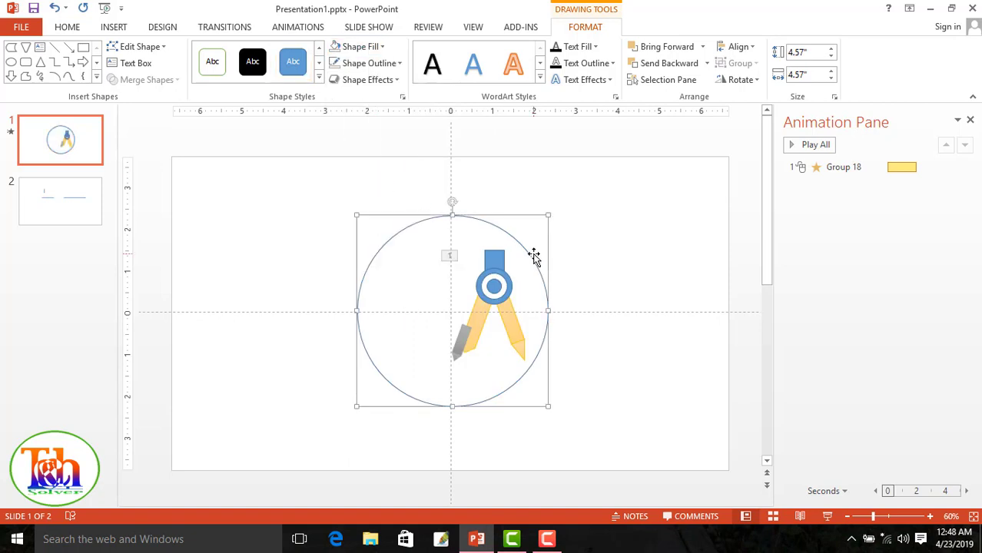
key("ctrl+Down")
key("ctrl+Down")
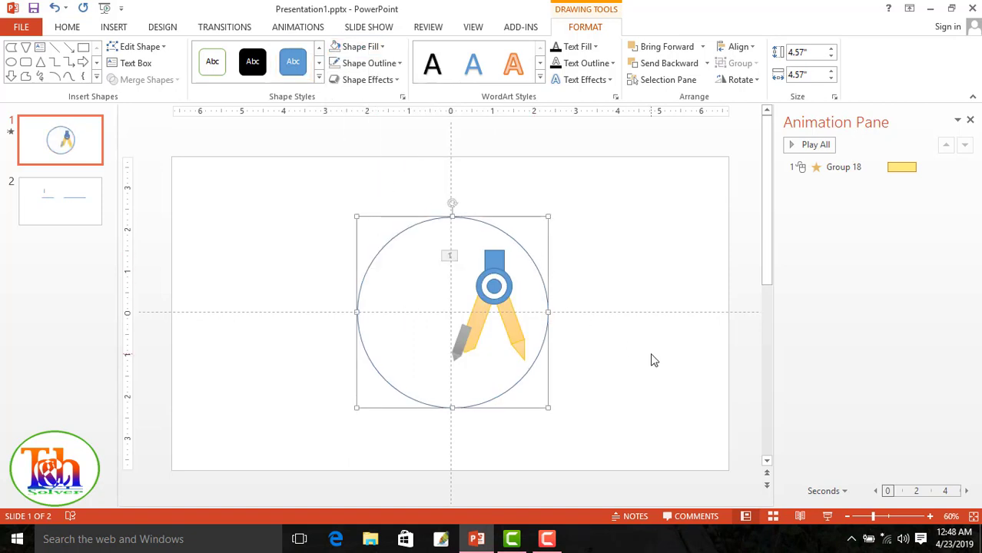
key("ctrl+Left")
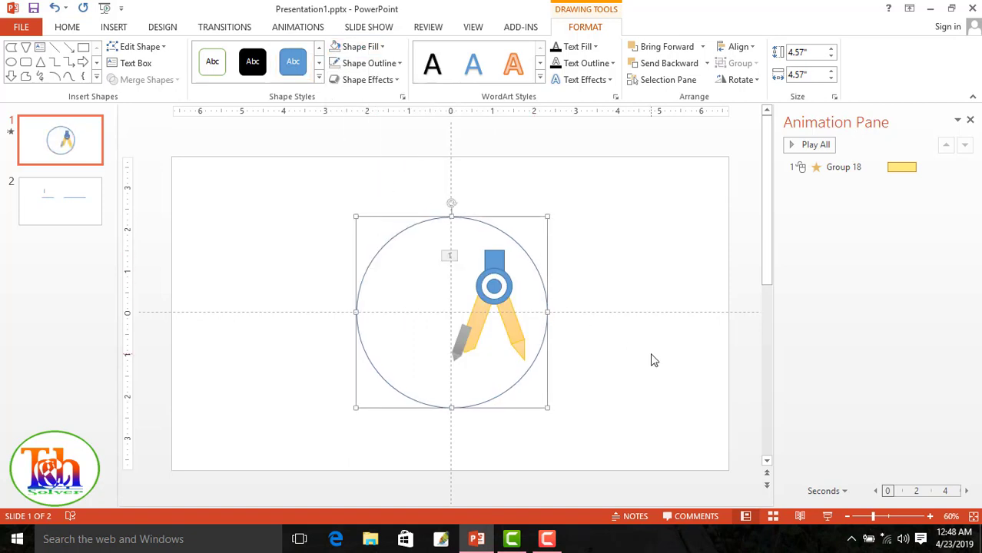
key("ctrl+Left")
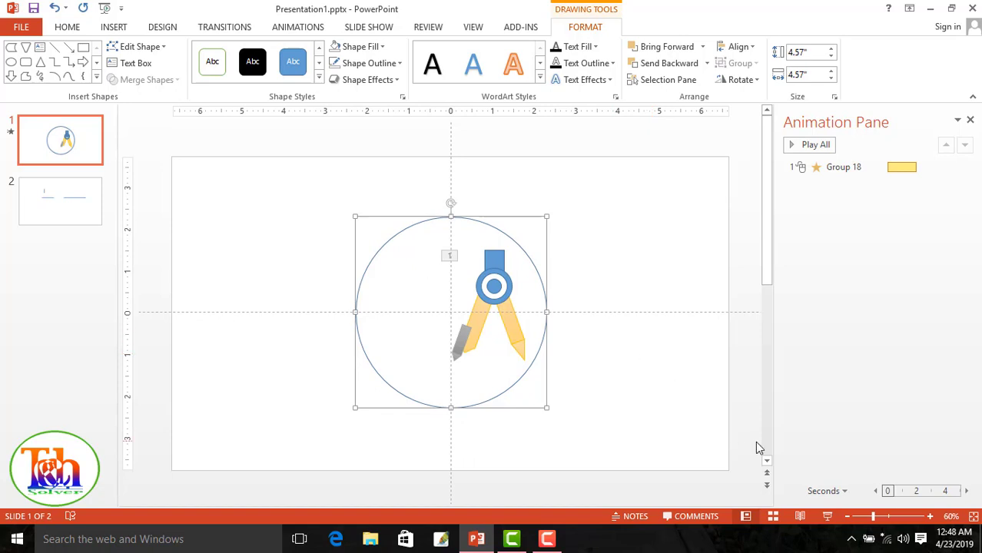
Move the compass to the circle's top and enlarge the circle to 6.02" across
left_click_drag(510, 340, 439, 289)
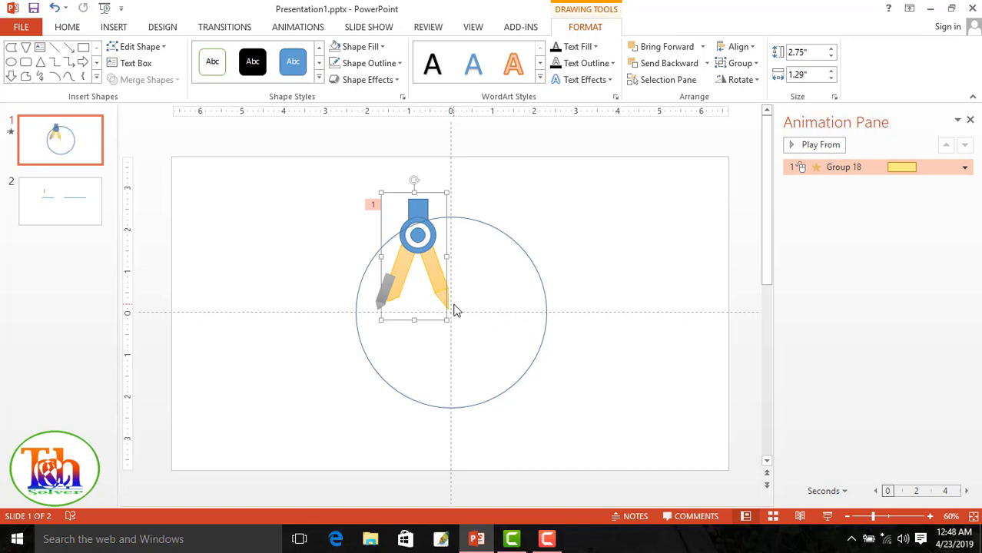
key("ctrl+Down")
key("ctrl+Down")
key("ctrl+Right")
key("ctrl+Right")
key("ctrl+Right")
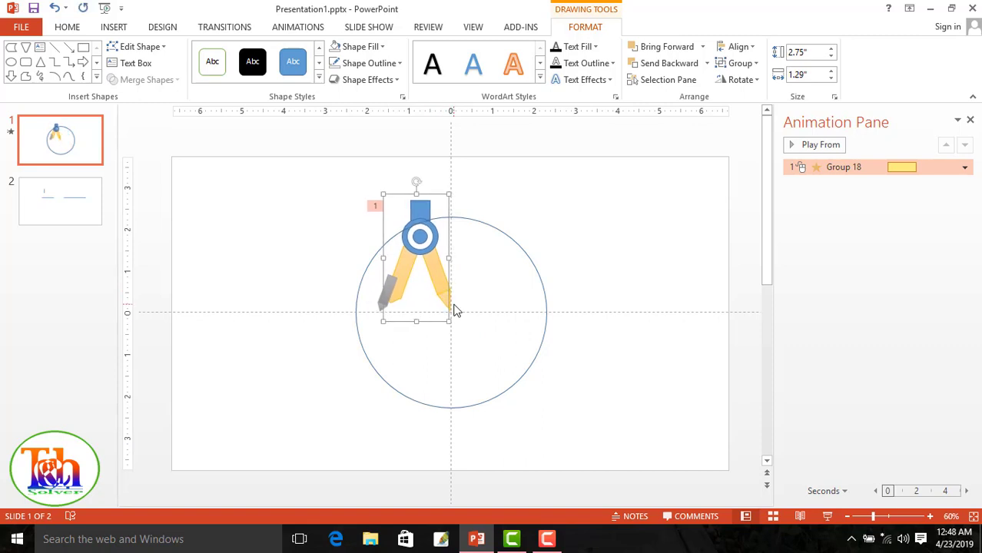
key("ctrl+Down")
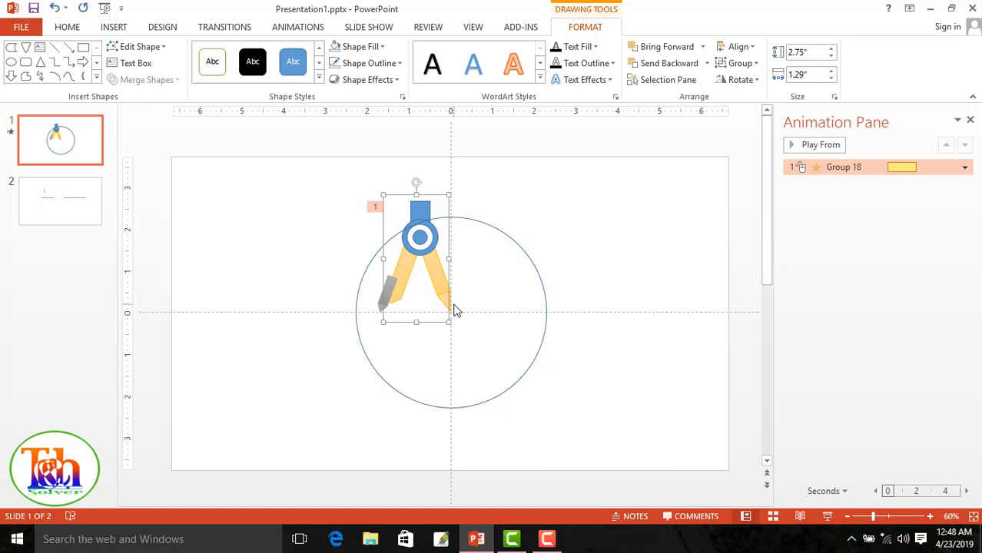
left_click(536, 269)
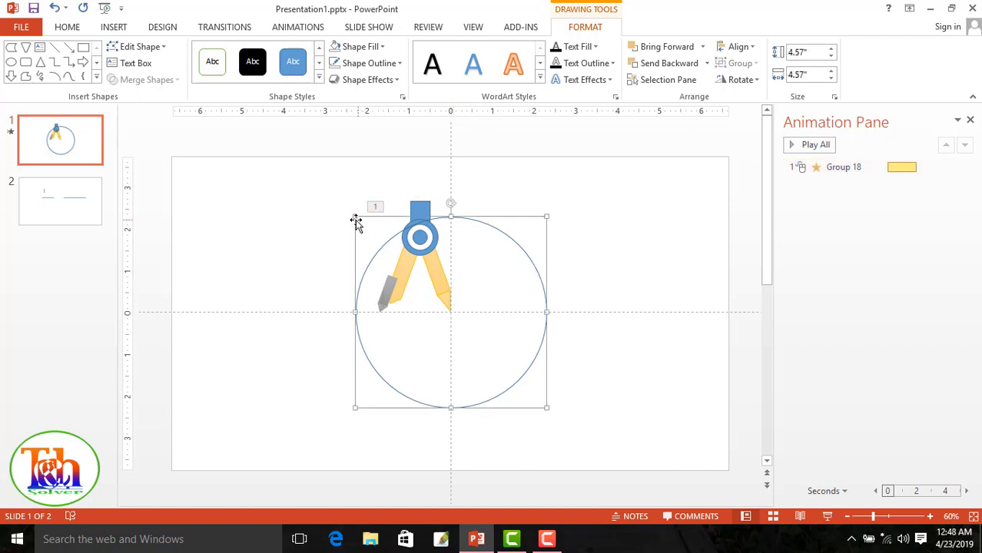
left_click_drag(355, 217, 326, 184)
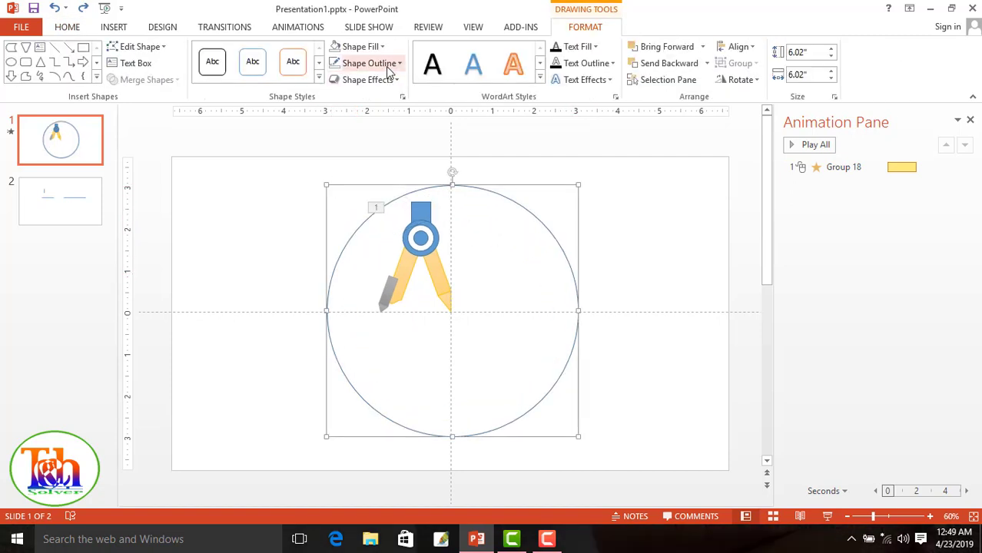
Remove the large circle's outline, group it with the compass, and expand the animation effects gallery
left_click(387, 68)
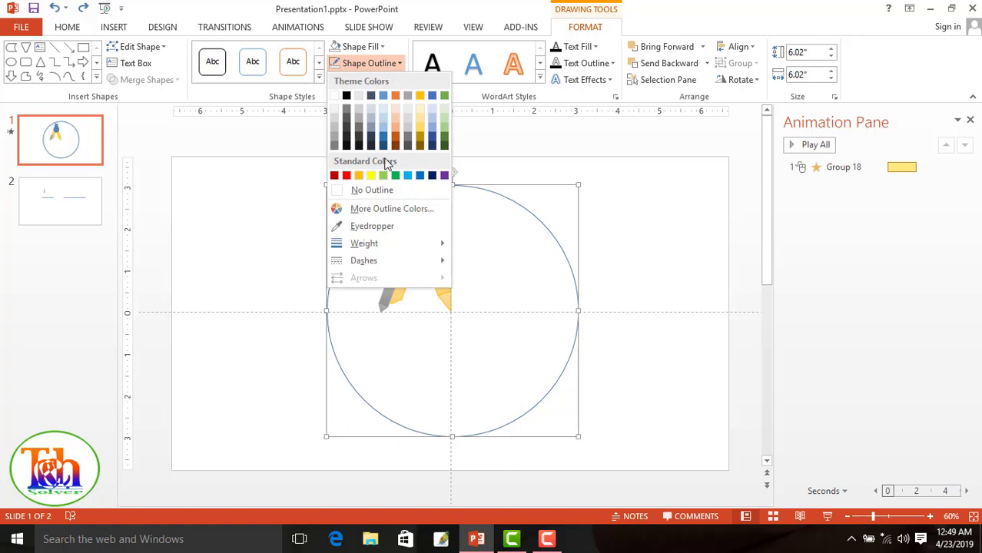
left_click(376, 192)
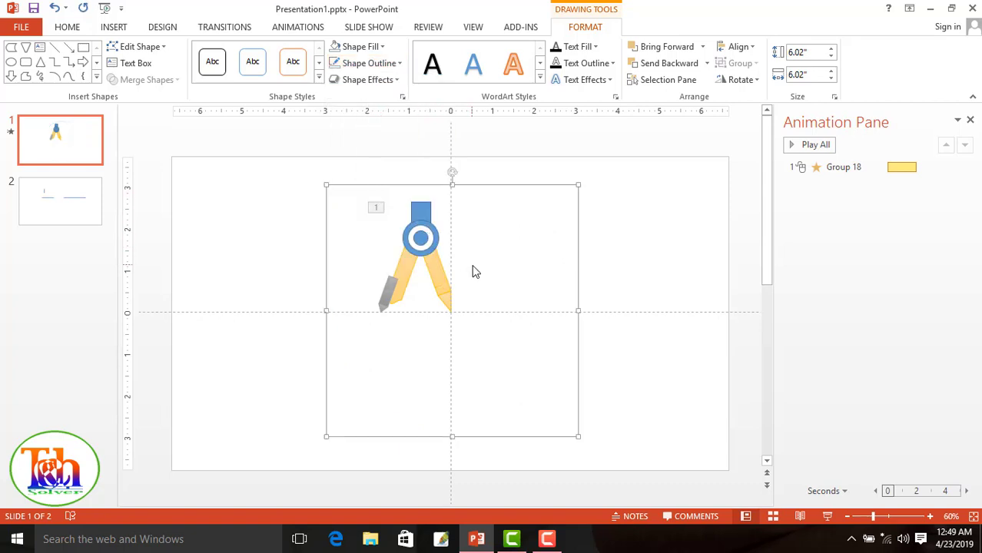
left_click(446, 290, "shift")
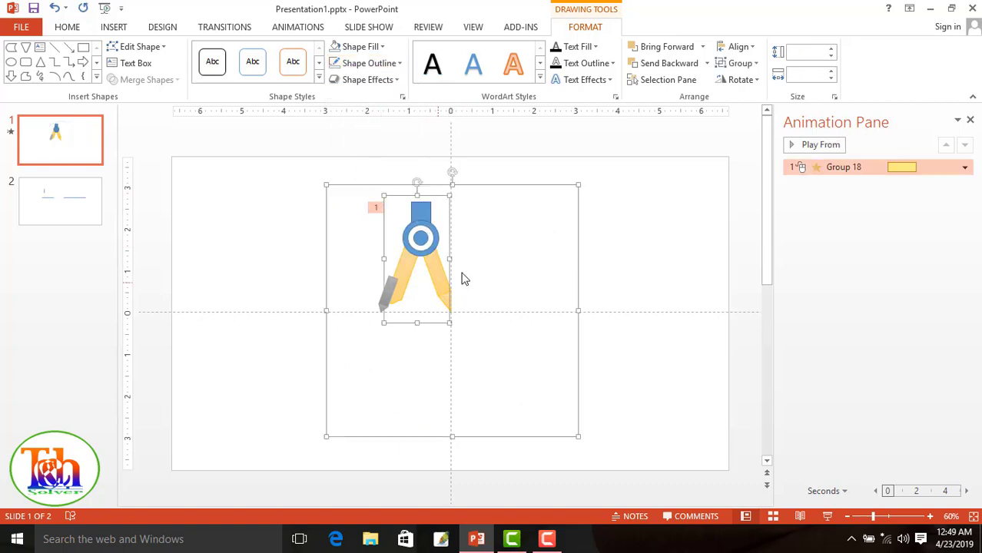
left_click(740, 63)
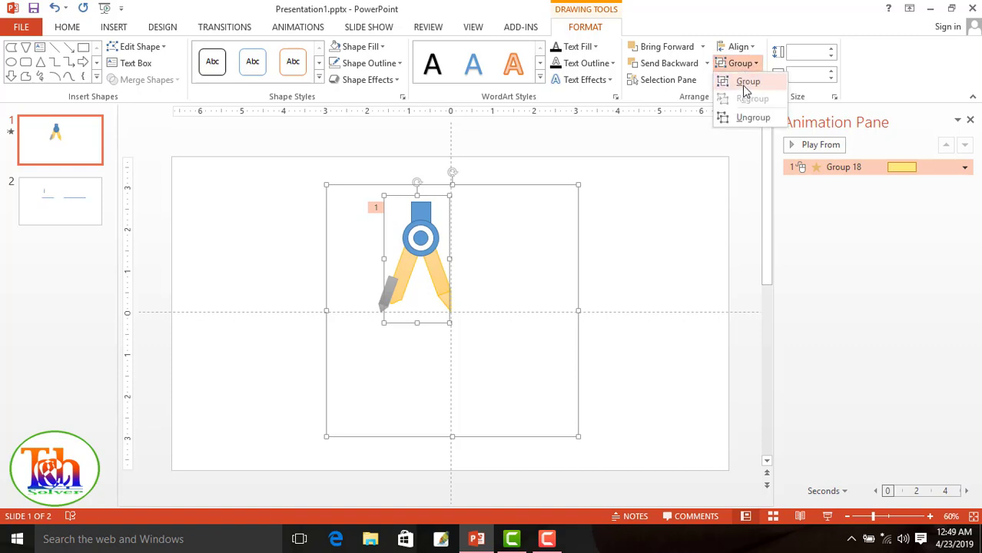
left_click(742, 83)
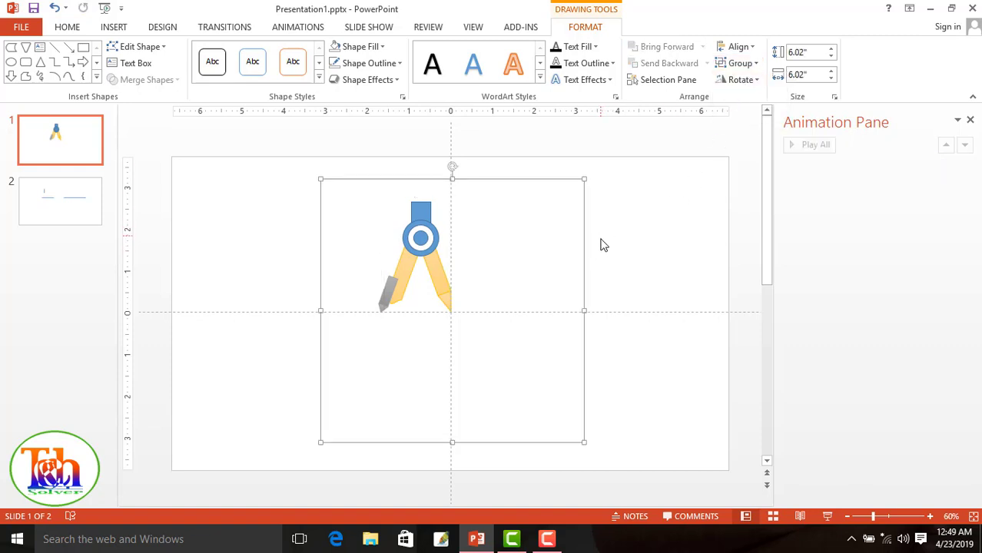
left_click(299, 28)
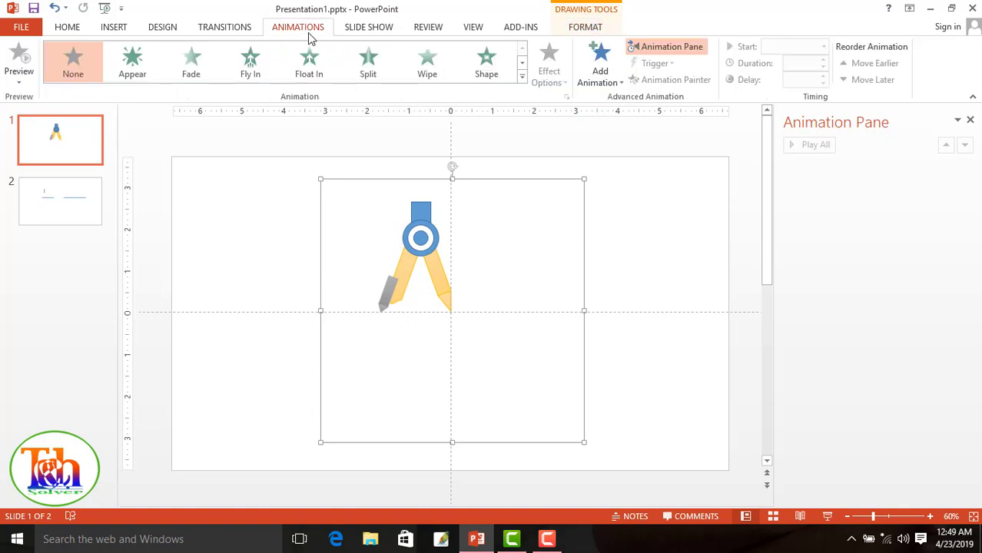
left_click(521, 76)
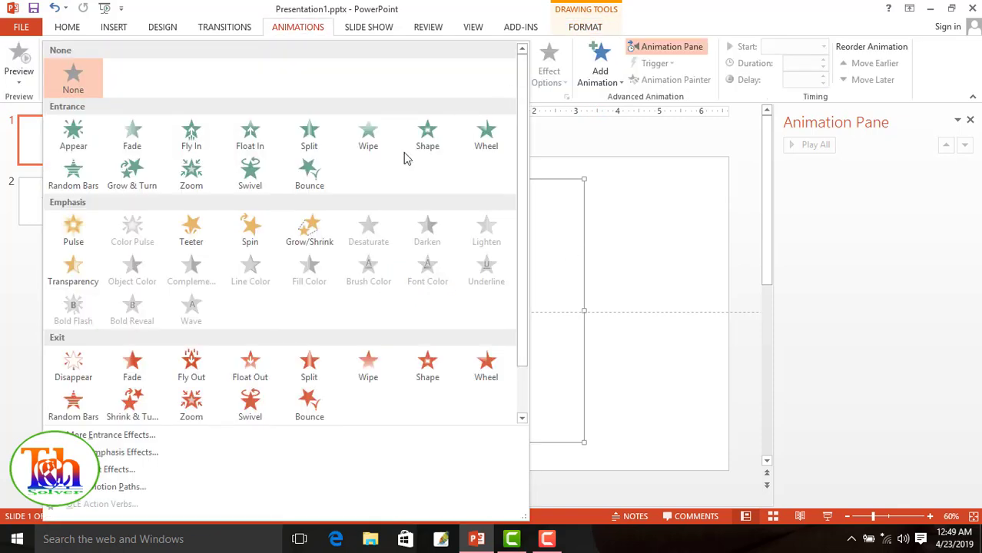
Apply the Spin emphasis to the compass group and drag it to the slide's upper-right edge
left_click(255, 244)
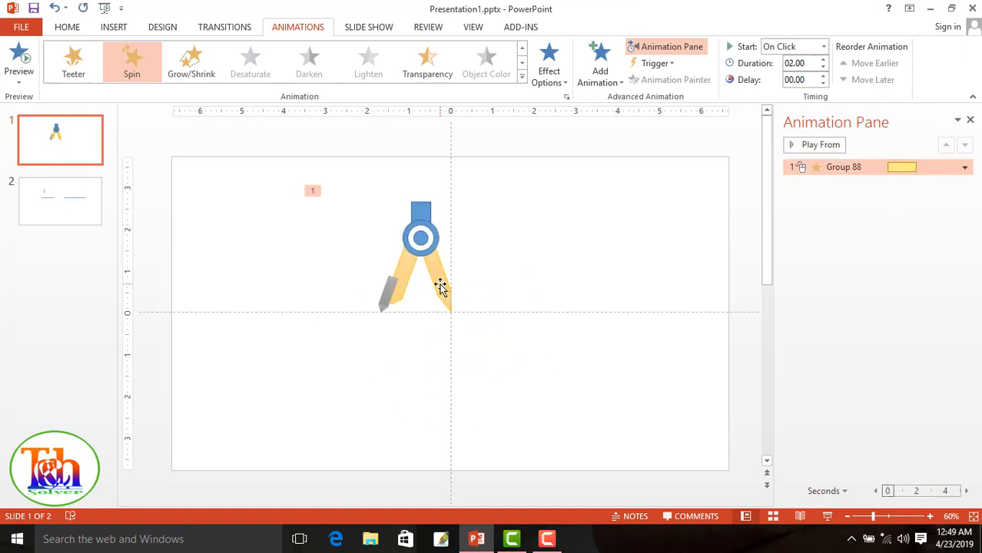
left_click_drag(440, 287, 662, 254)
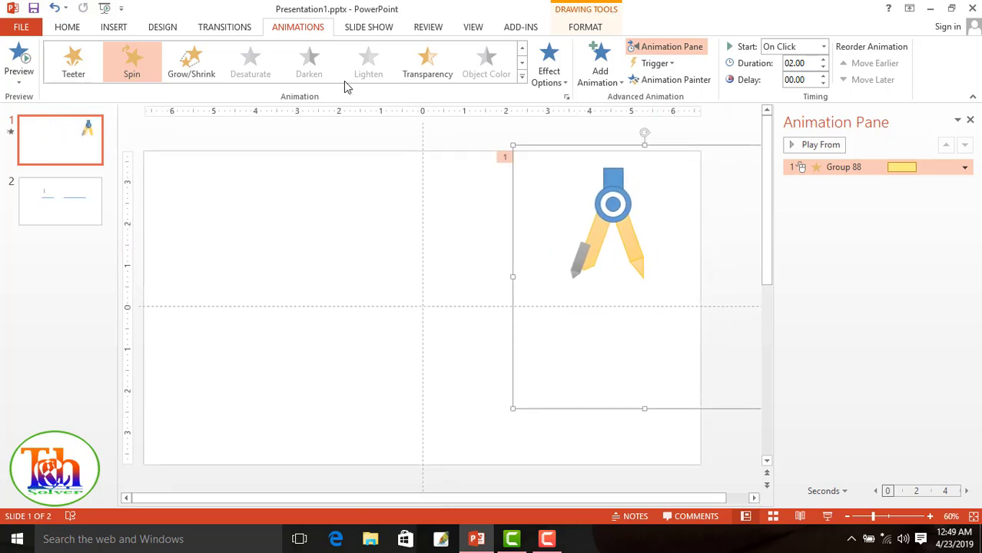
Draw a new 3.62-inch oval circle just left of the slide centre
left_click(110, 31)
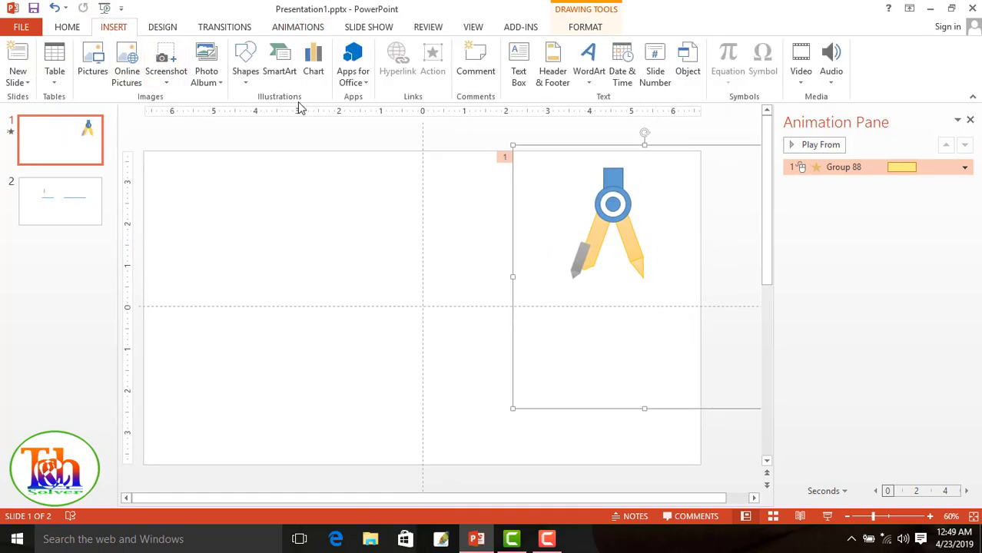
left_click(246, 65)
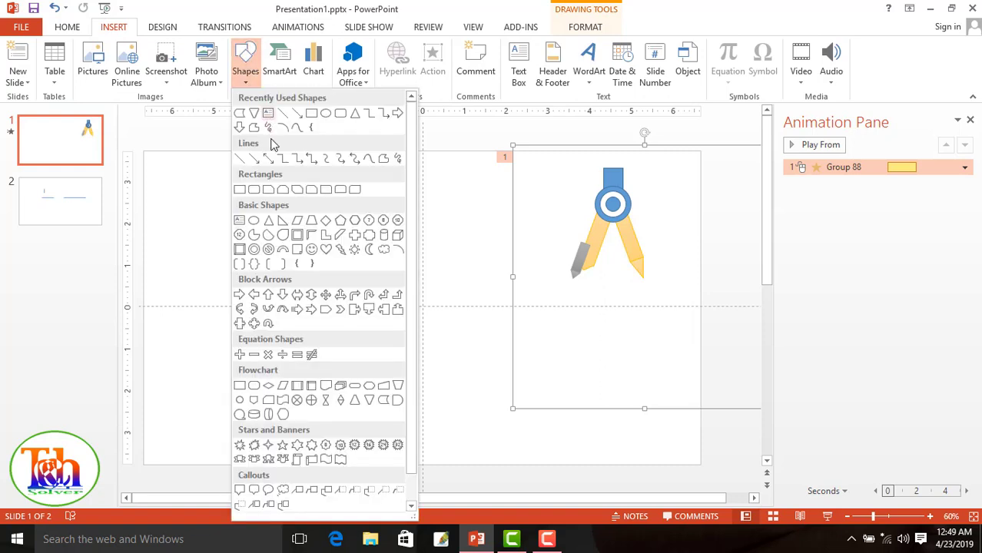
left_click(326, 114)
left_click_drag(263, 232, 378, 385)
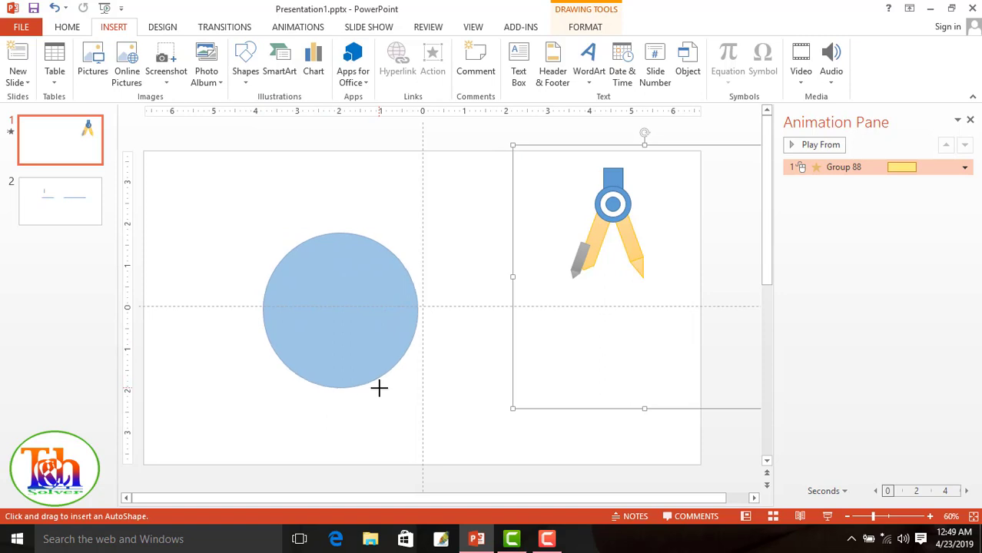
left_click_drag(378, 385, 377, 384)
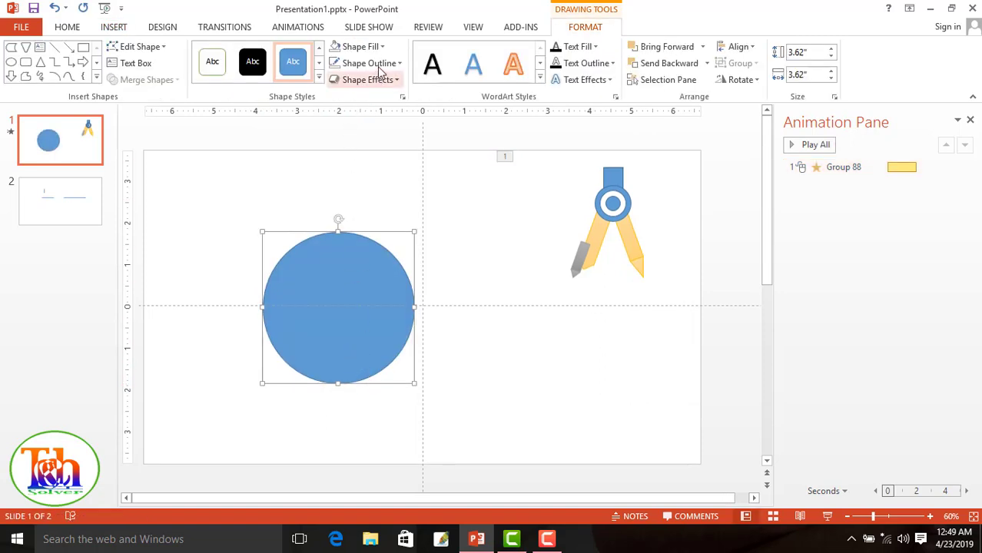
Remove the new circle's fill and centre it on the slide's vertical guide
left_click(358, 46)
left_click(362, 175)
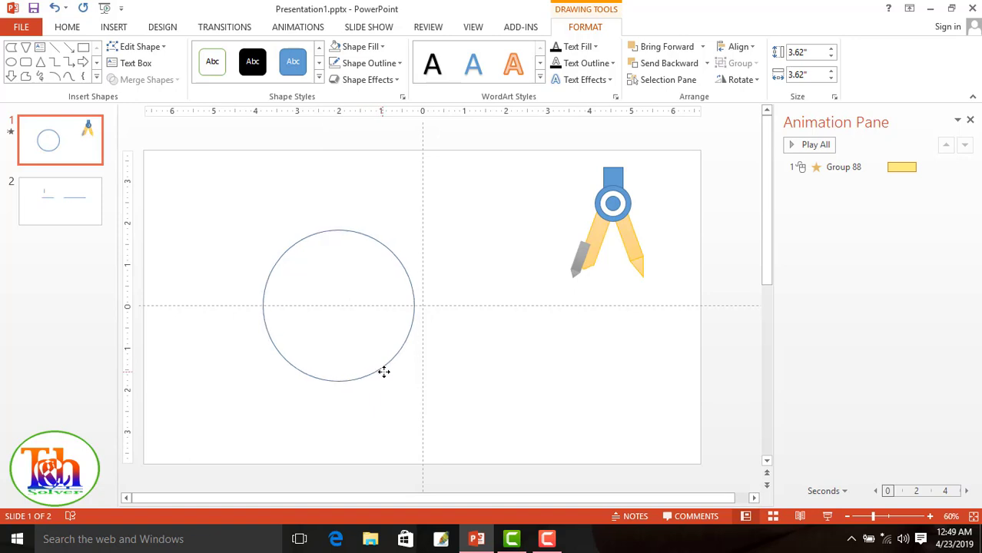
left_click_drag(383, 374, 464, 371)
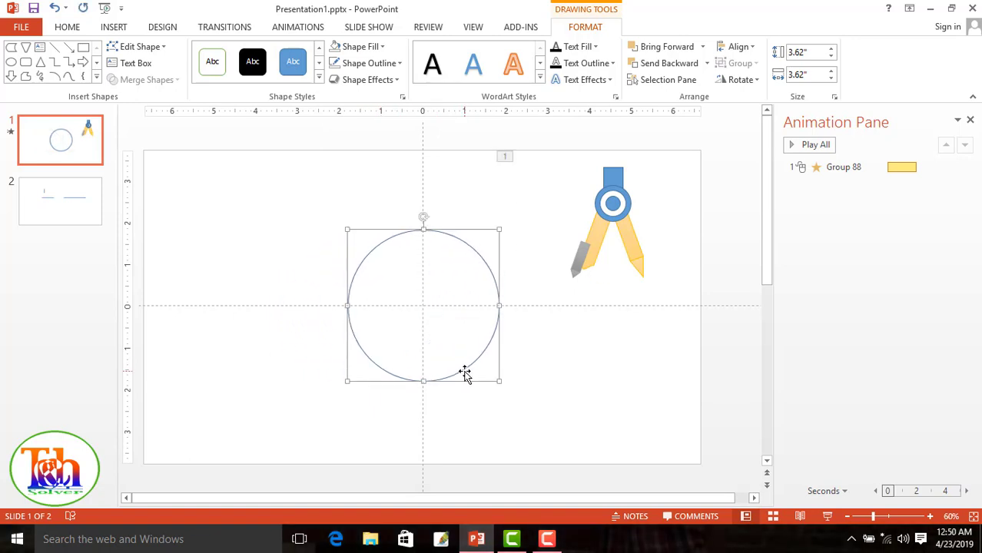
key("ctrl+Left")
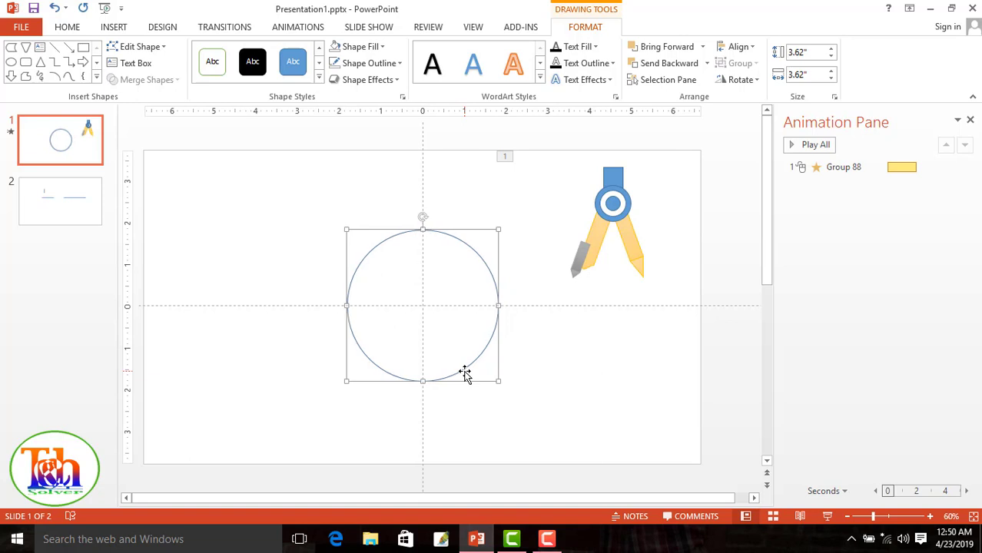
Place the compass group over the new circle, nudge it right, and enlarge it from its corner
mouse_move(636, 255)
left_mouse_down()
mouse_move(514, 252)
mouse_move(417, 278)
left_mouse_up()
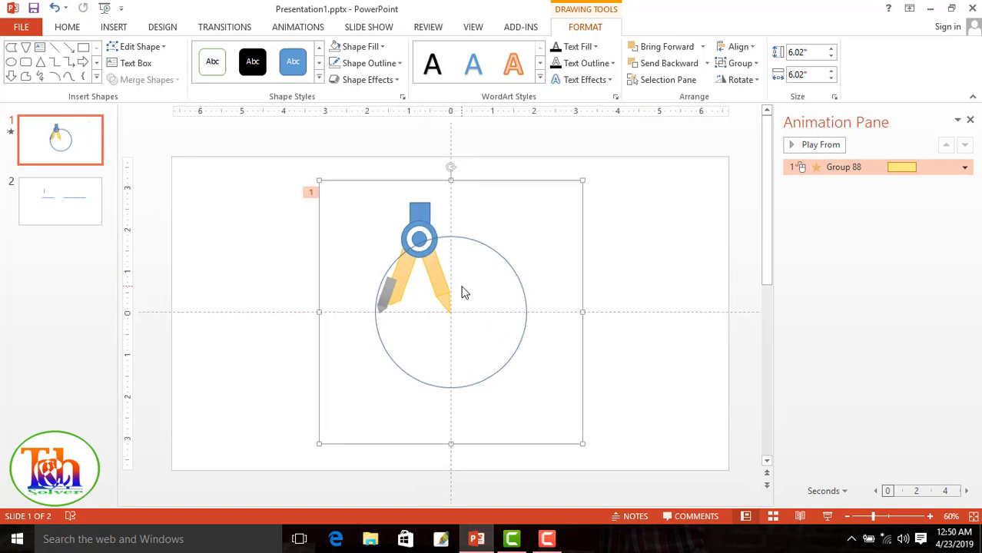
key("ctrl+Right")
key("ctrl+Right")
key("ctrl+Right")
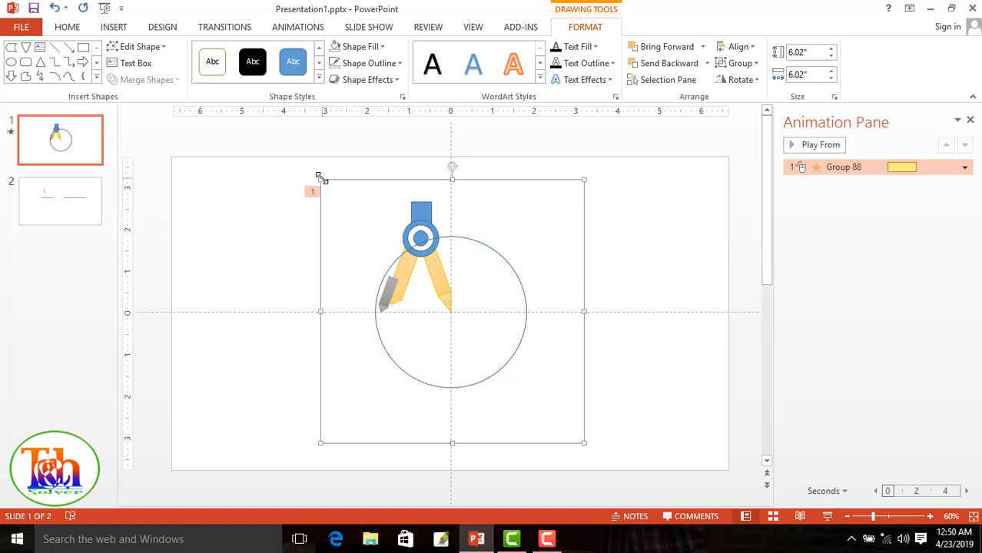
left_click_drag(322, 178, 317, 178)
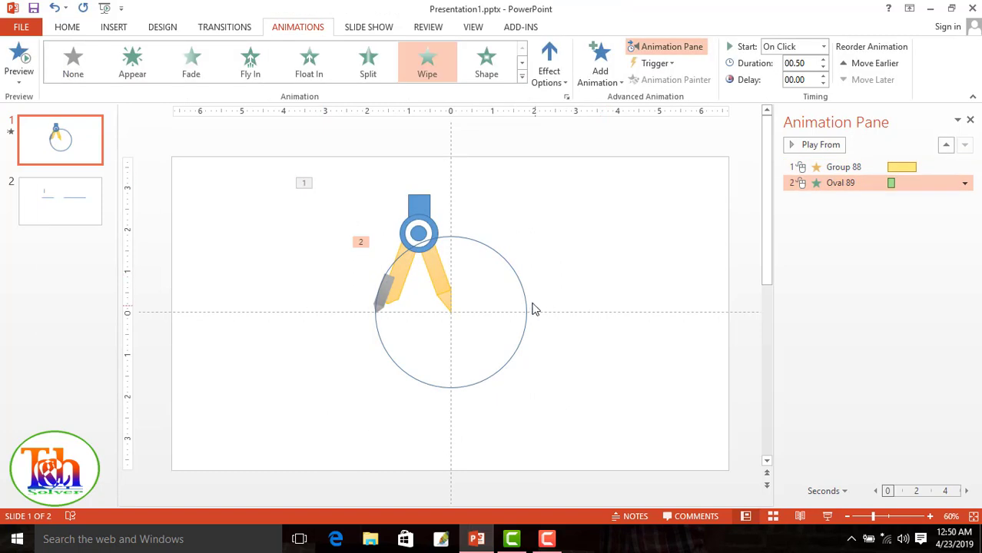
Replace the new circle's Wipe animation with a Wheel entrance
left_click(522, 290)
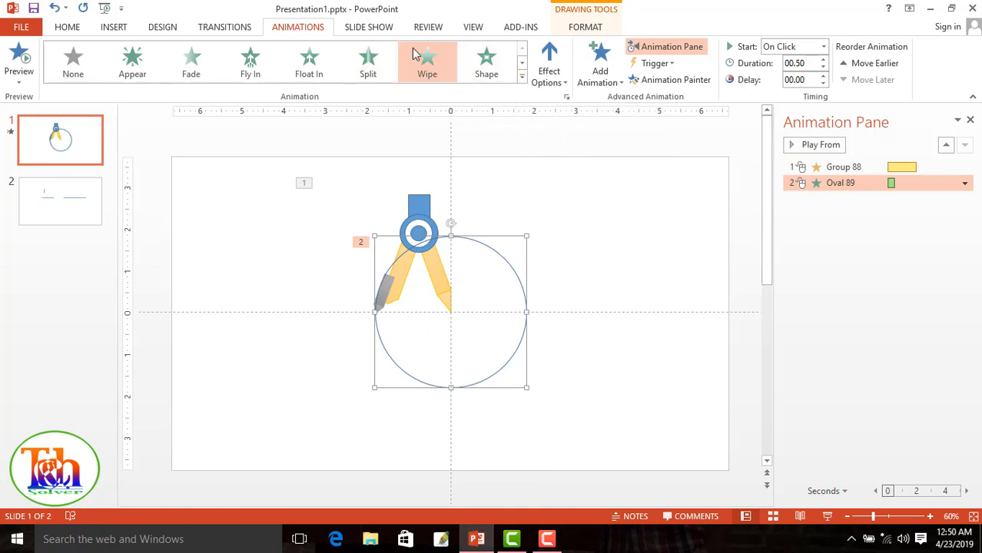
left_click(522, 77)
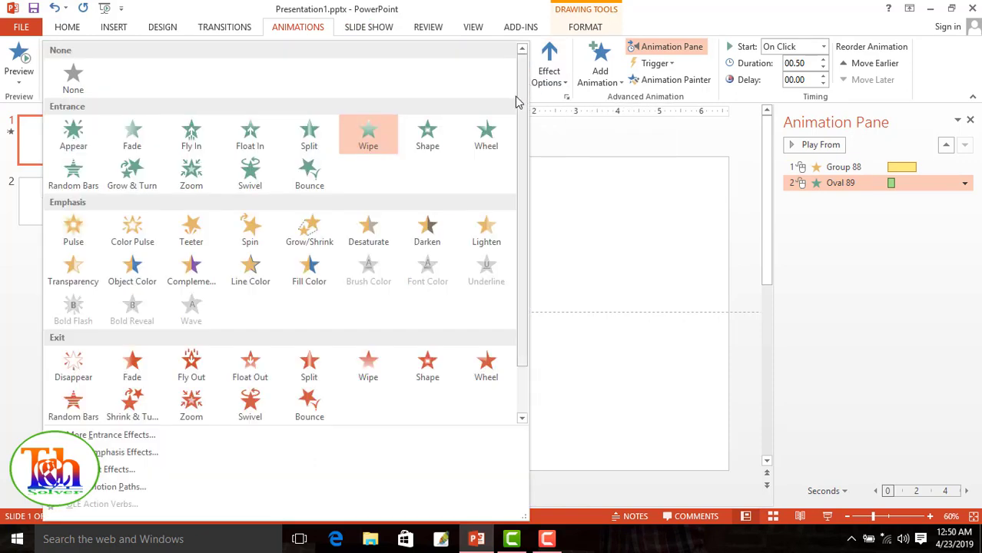
left_click(485, 139)
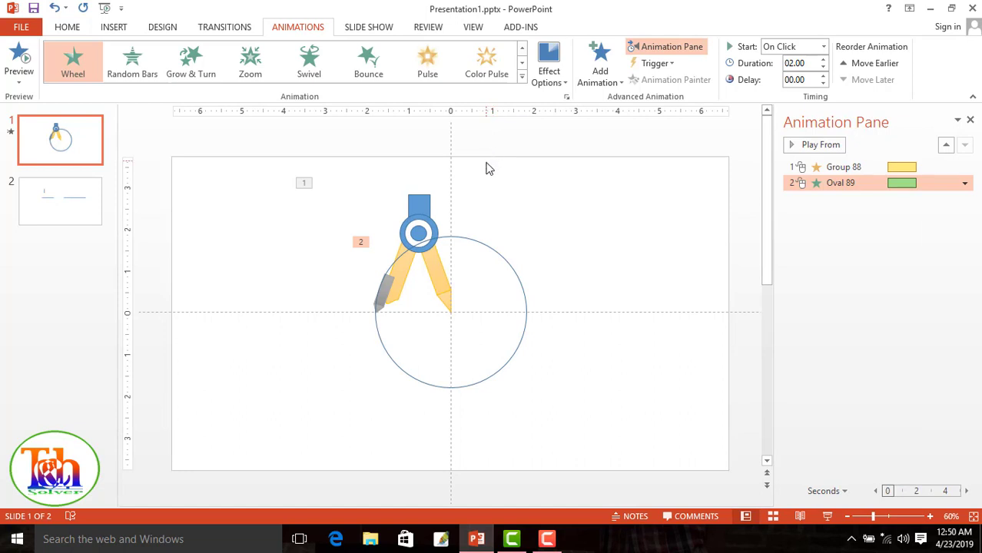
left_click(423, 198)
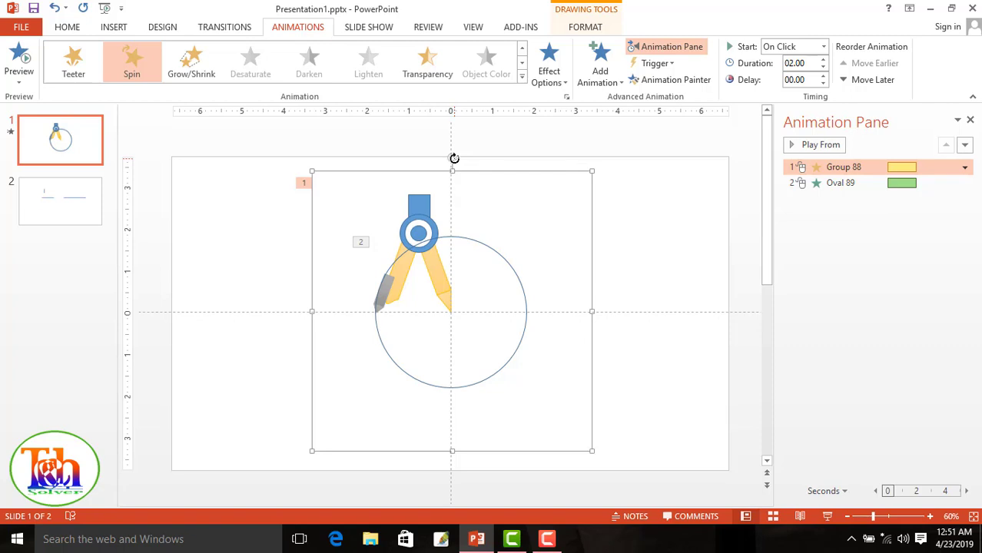
Rotate the compass group about 90° clockwise so its pencil tip rests on the circle's top
mouse_move(454, 158)
left_mouse_down()
mouse_move(558, 314)
mouse_move(554, 284)
left_mouse_up()
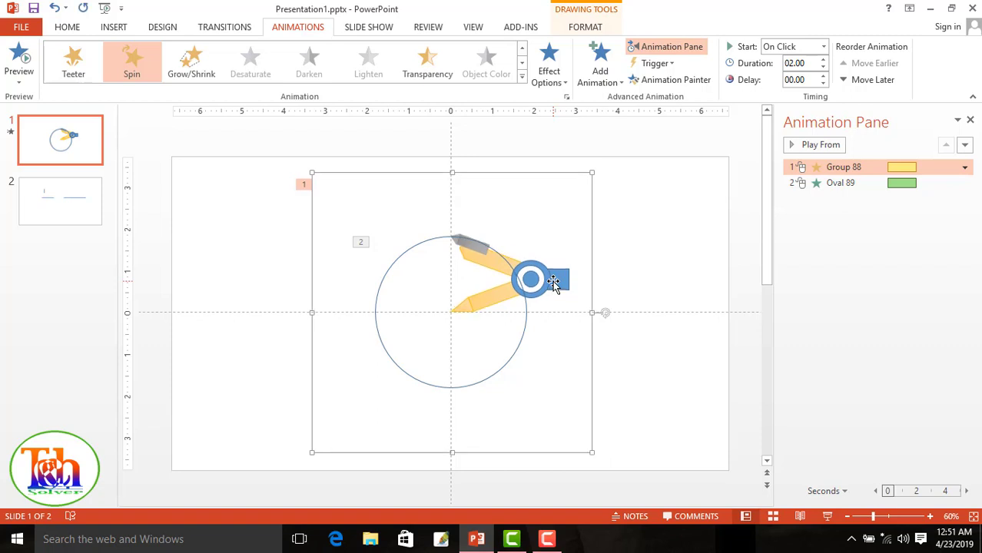
left_click(511, 354)
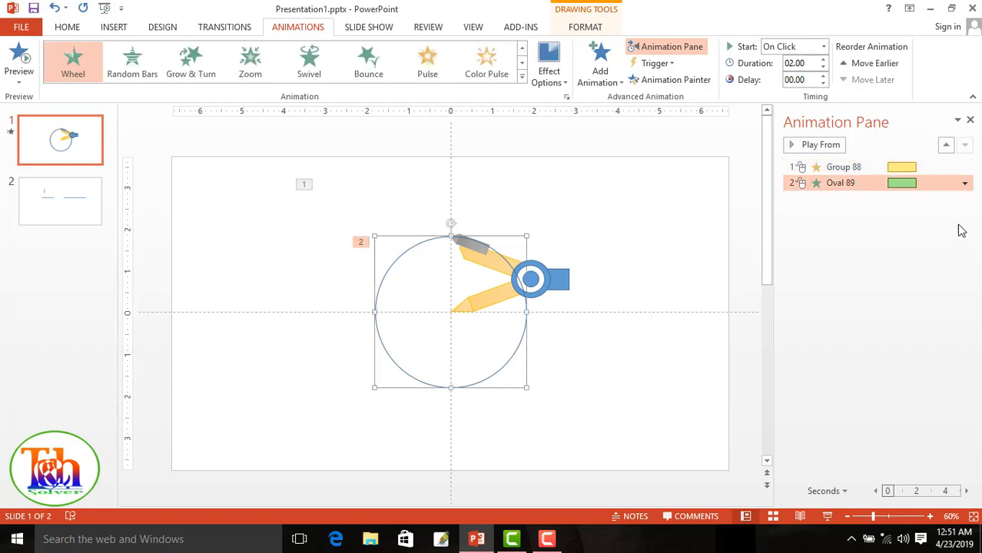
left_click(964, 182)
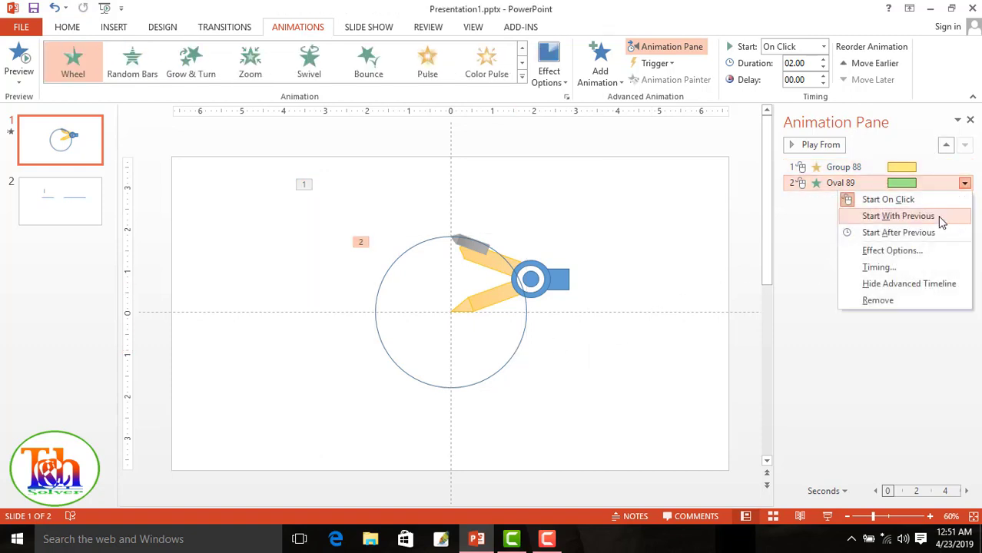
Set Oval 89's Wheel animation duration to 5 seconds (Very Slow)
left_click(880, 266)
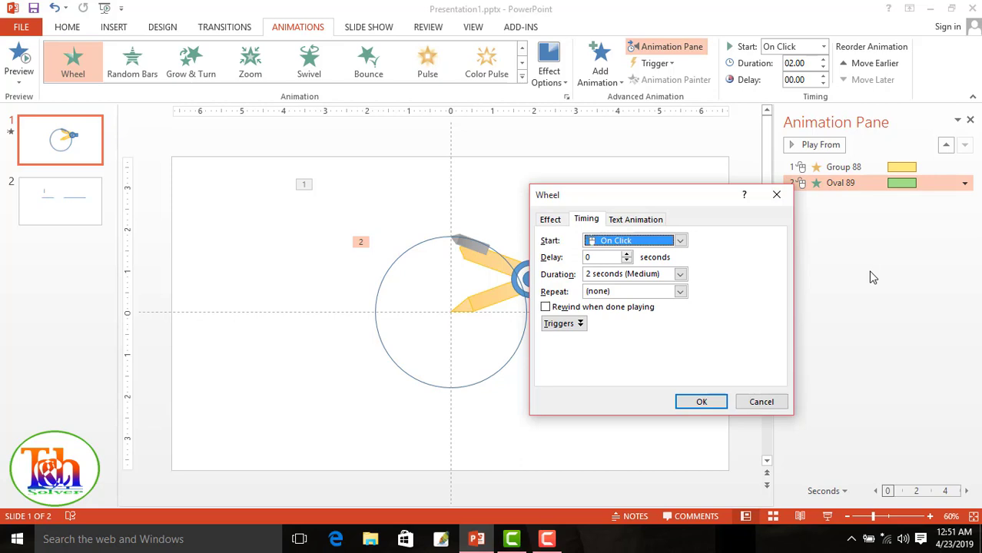
left_click(678, 276)
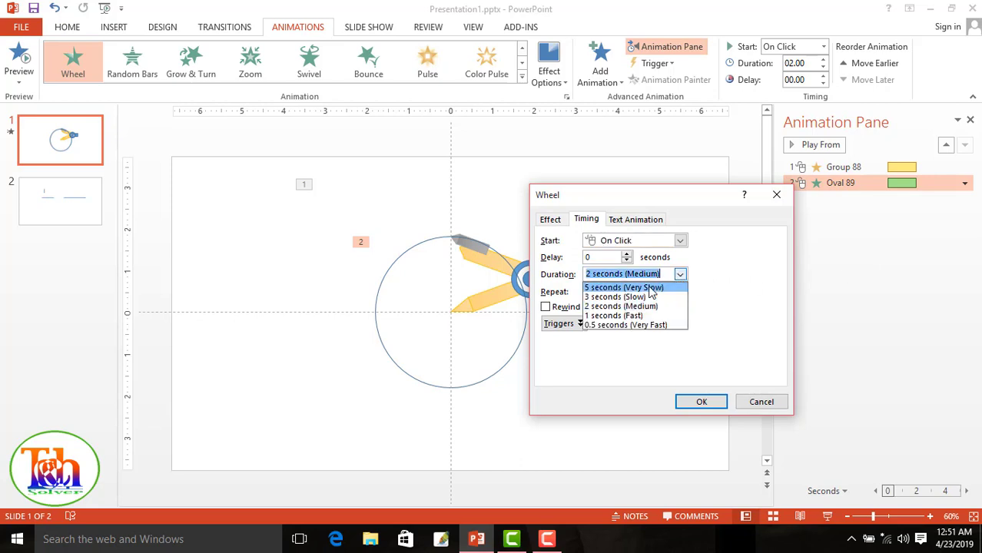
left_click(651, 289)
left_click(700, 403)
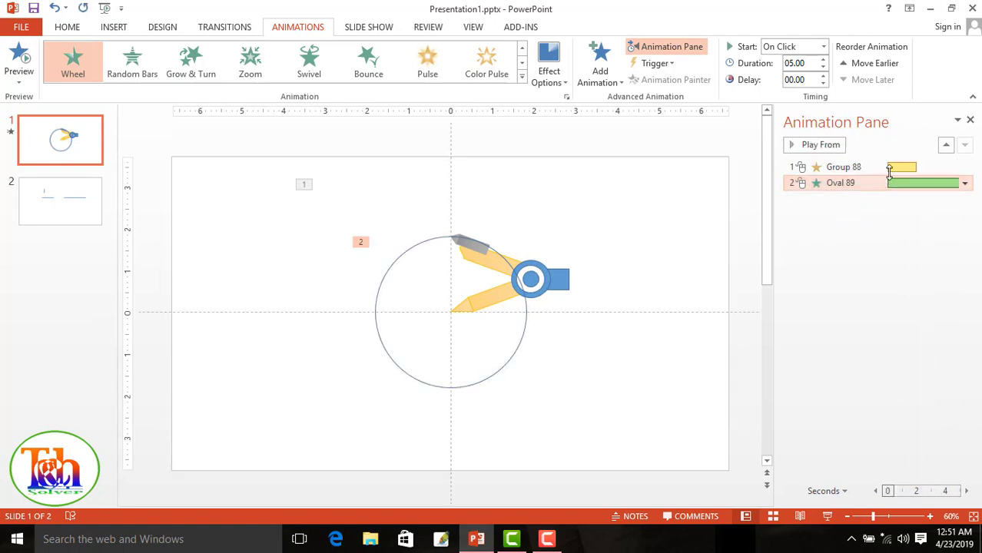
left_click(895, 167)
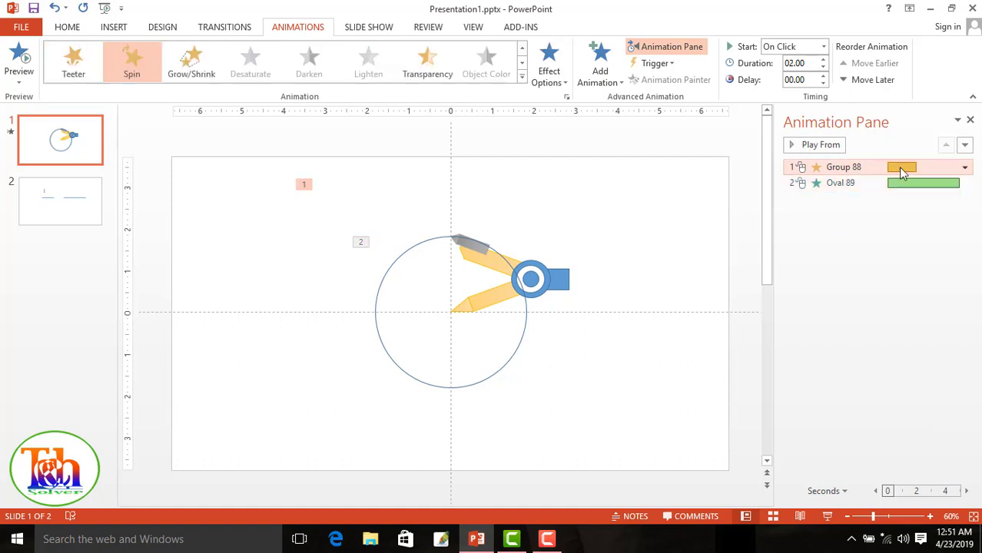
Set Group 88's Spin animation duration to 5 seconds (Very Slow)
left_click(964, 169)
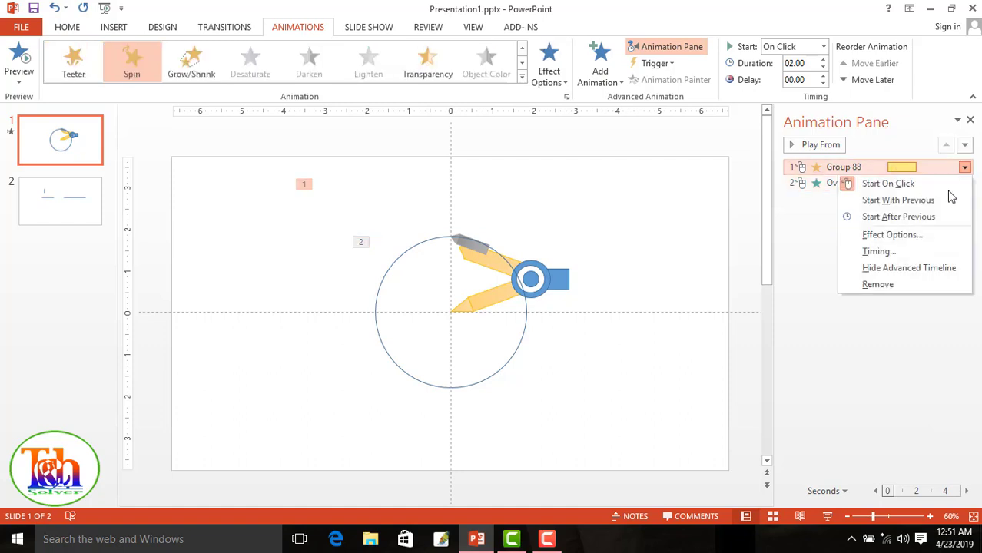
left_click(891, 252)
left_click(680, 250)
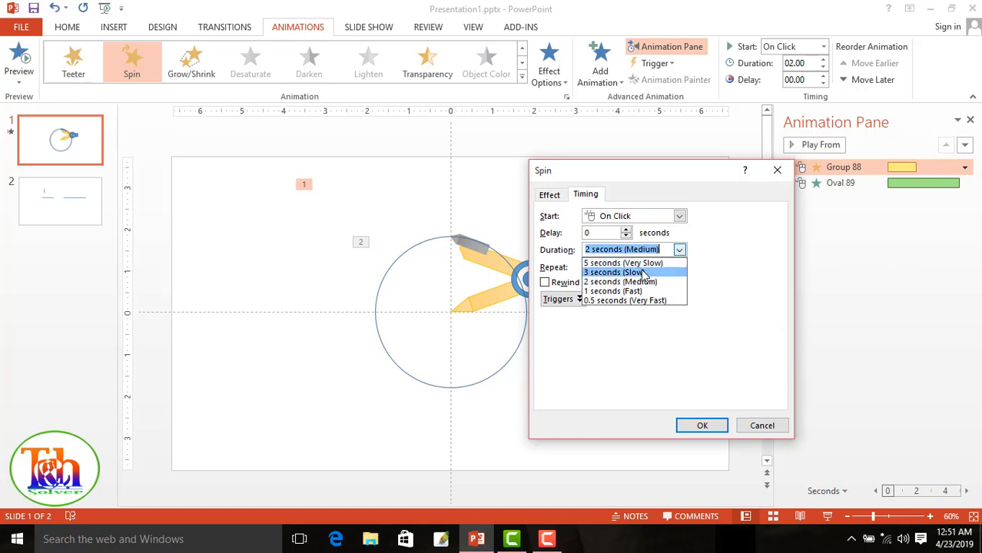
left_click(630, 261)
left_click(702, 426)
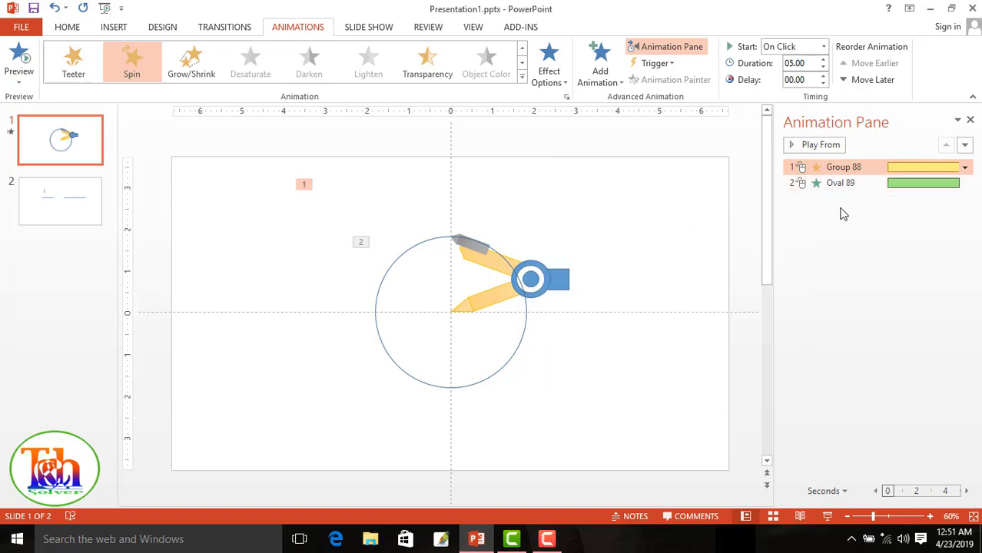
left_click(965, 166)
Make Group 88's Spin and Oval 89's Wheel both start With Previous
left_click(834, 215)
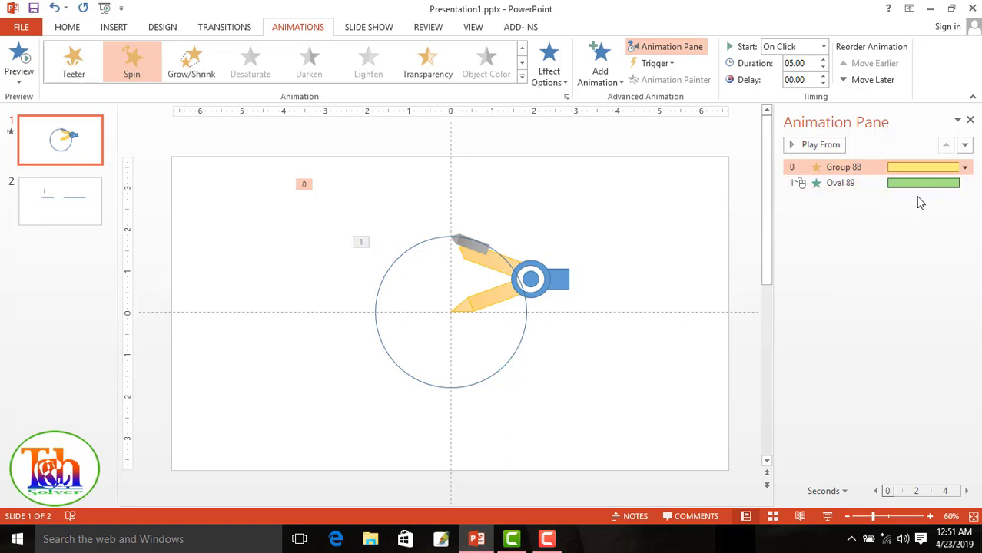
left_click(964, 184)
left_click(965, 183)
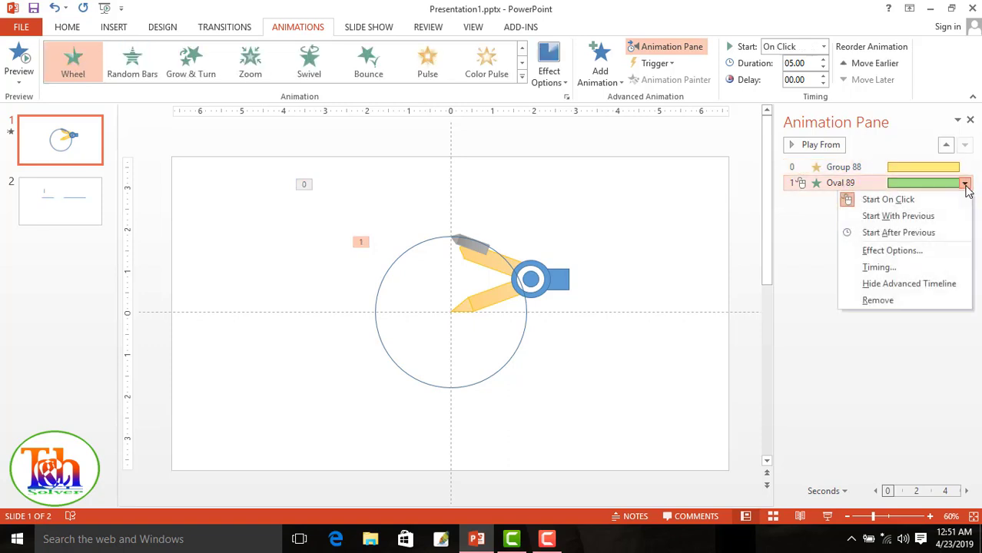
left_click(902, 216)
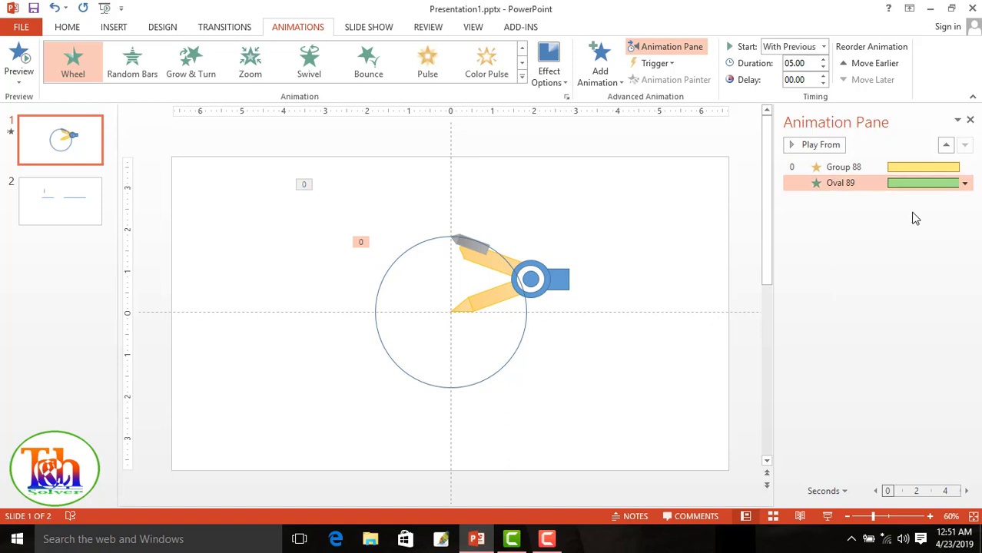
left_click(829, 516)
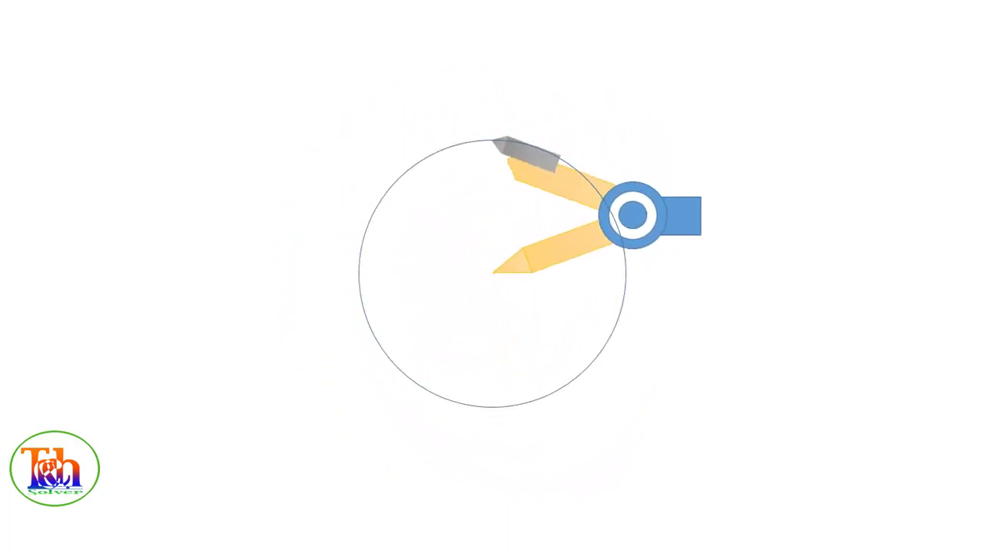
key("Escape")
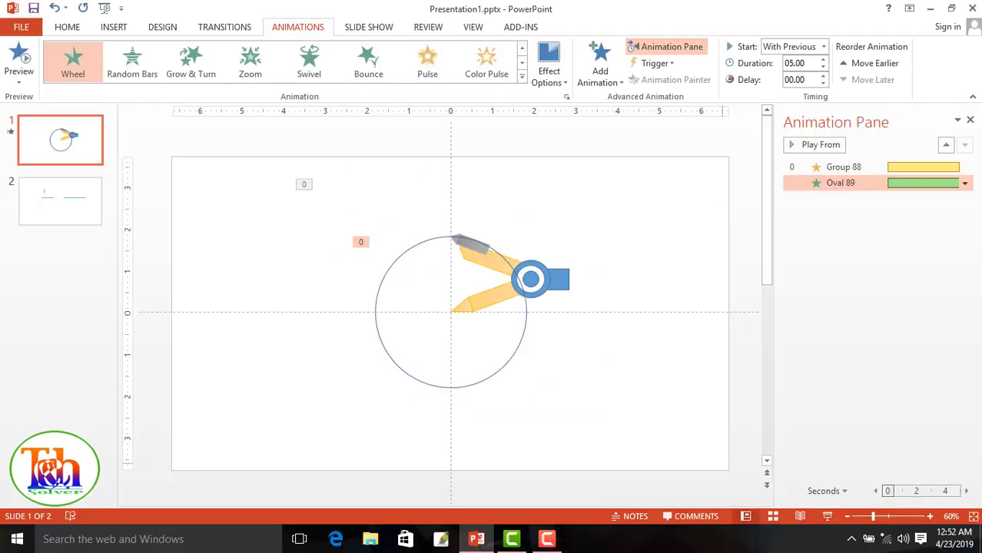